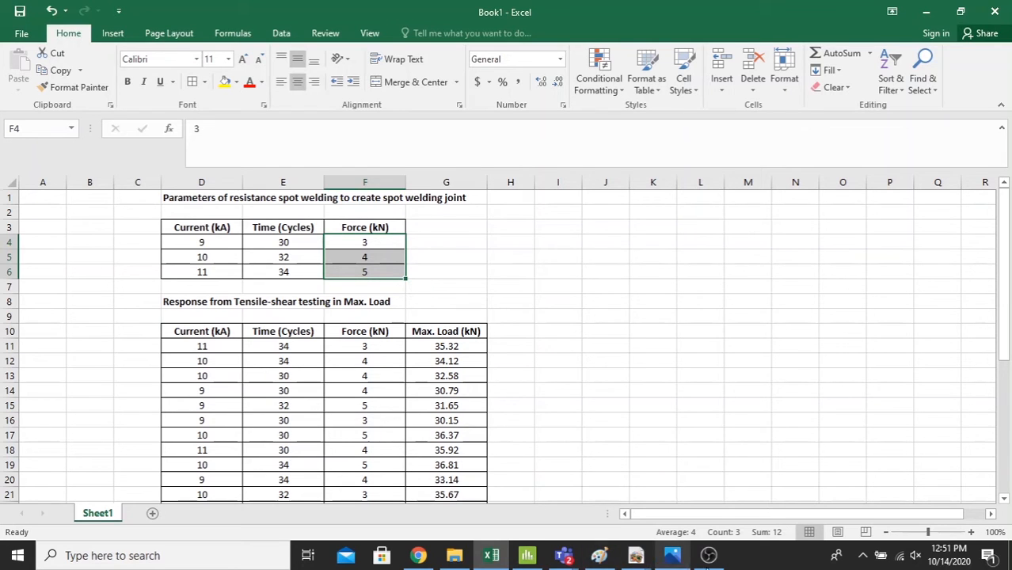
# - Switch to Minitab and start a general full factorial design with 3 factors, checking the available designs information
pyautogui.click(528, 555)
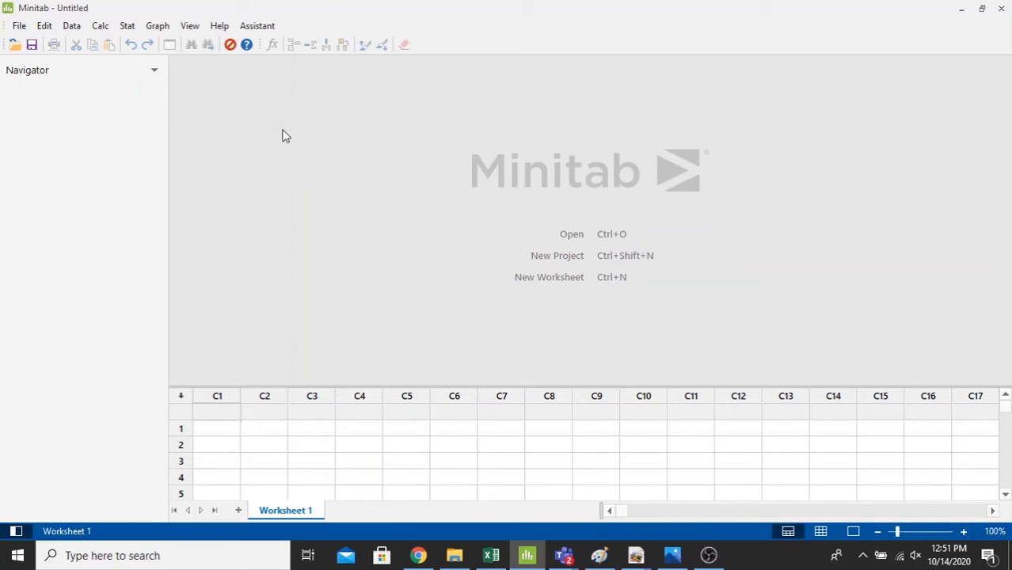
pyautogui.click(127, 27)
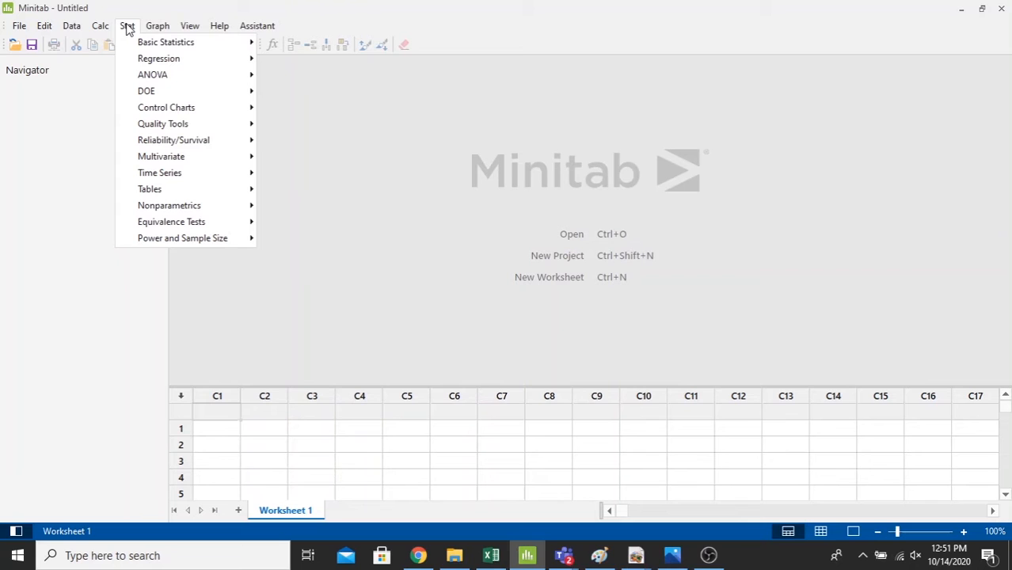
pyautogui.moveTo(165, 95)
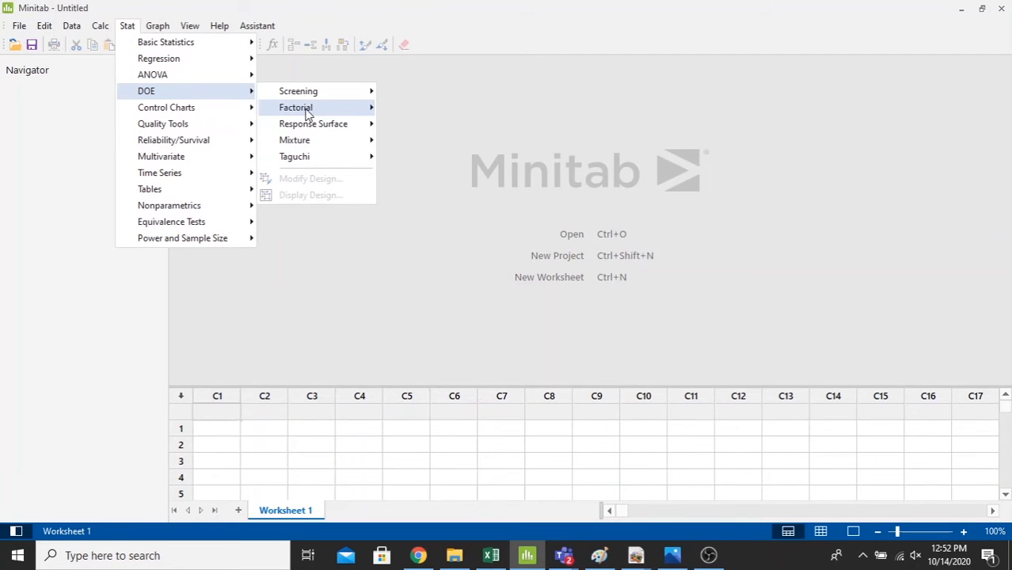
pyautogui.moveTo(308, 112)
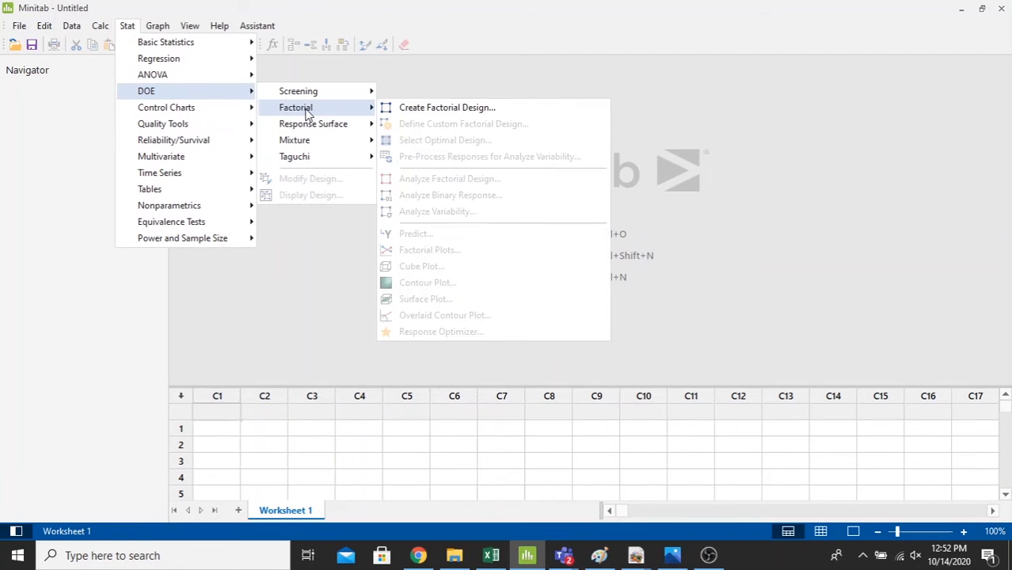
pyautogui.click(449, 109)
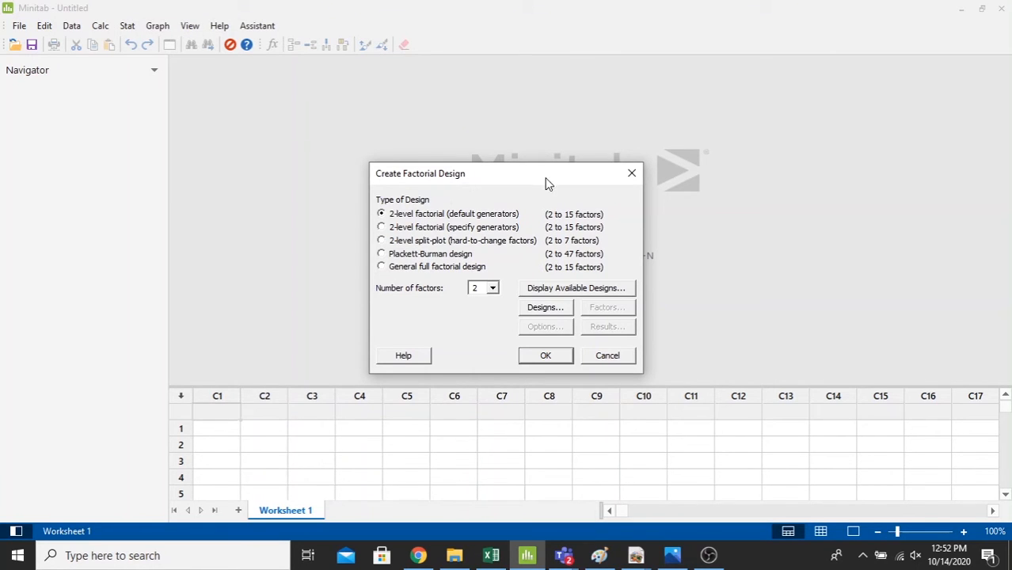
pyautogui.moveTo(545, 183); pyautogui.dragTo(573, 147)
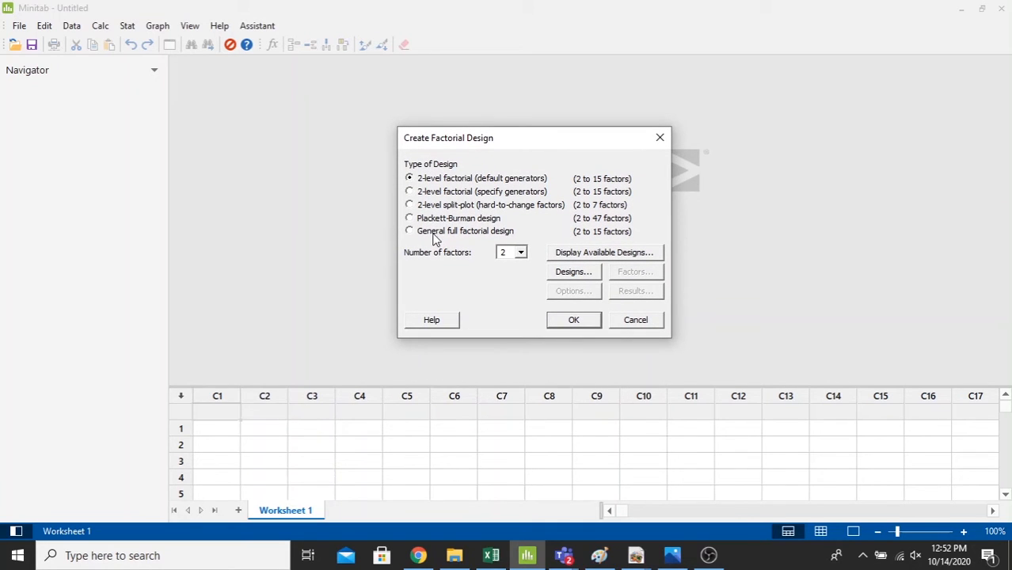
pyautogui.click(522, 254)
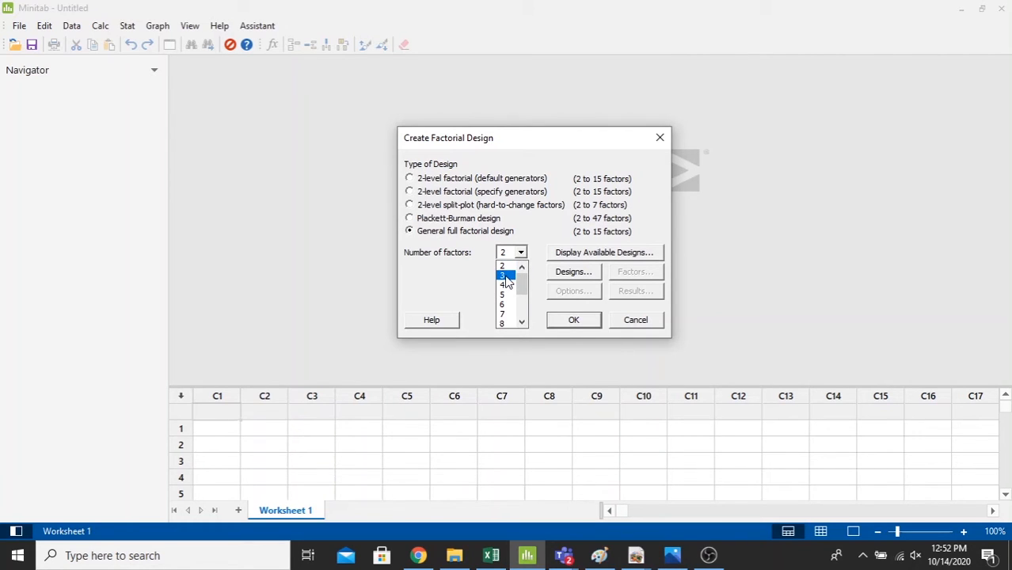
pyautogui.click(505, 276)
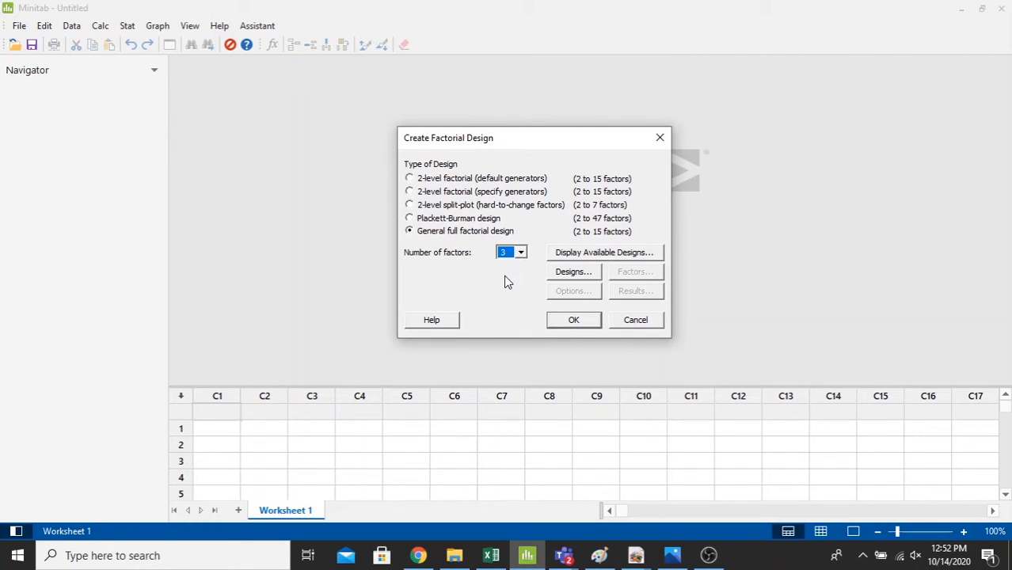
pyautogui.click(608, 254)
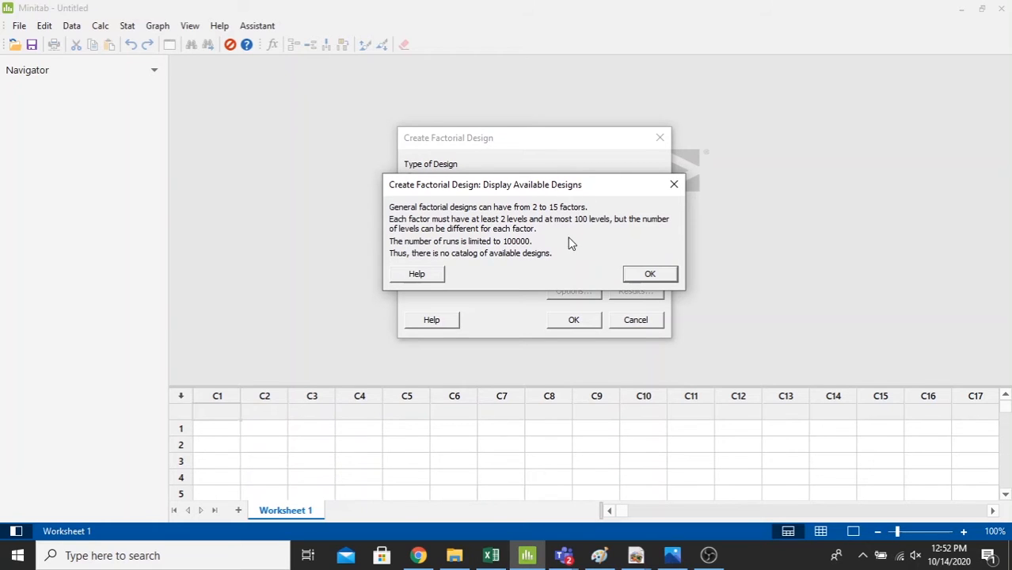
pyautogui.click(640, 277)
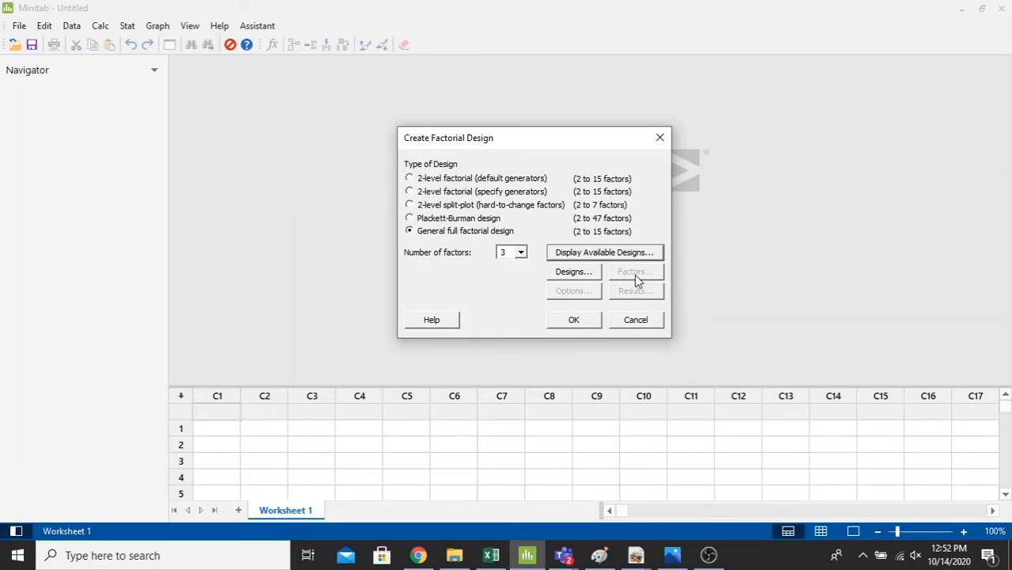
# - Name the three design factors Current, Time and Force
pyautogui.click(587, 277)
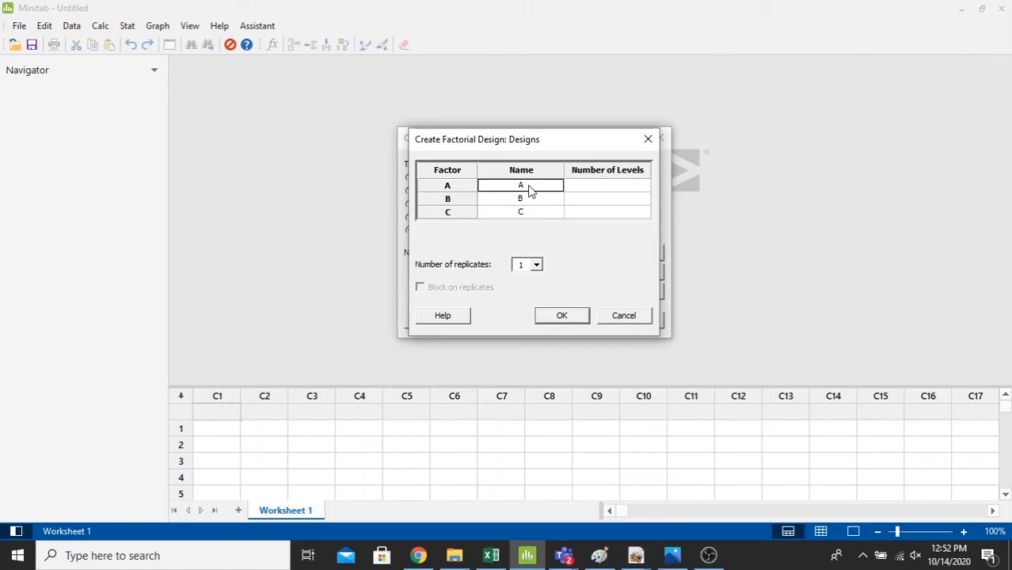
pyautogui.write('Curre')
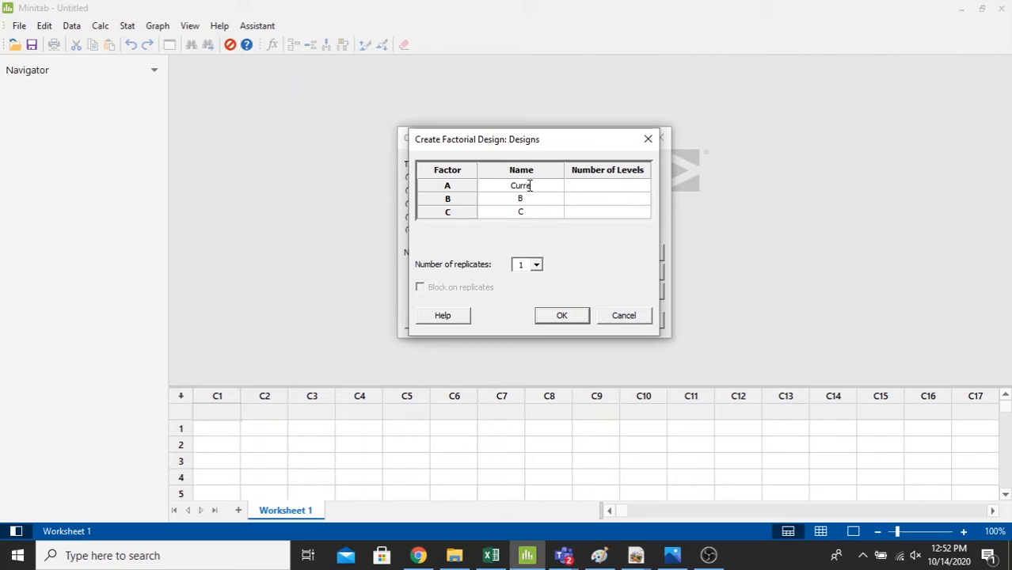
pyautogui.write('nt')
pyautogui.click(532, 202)
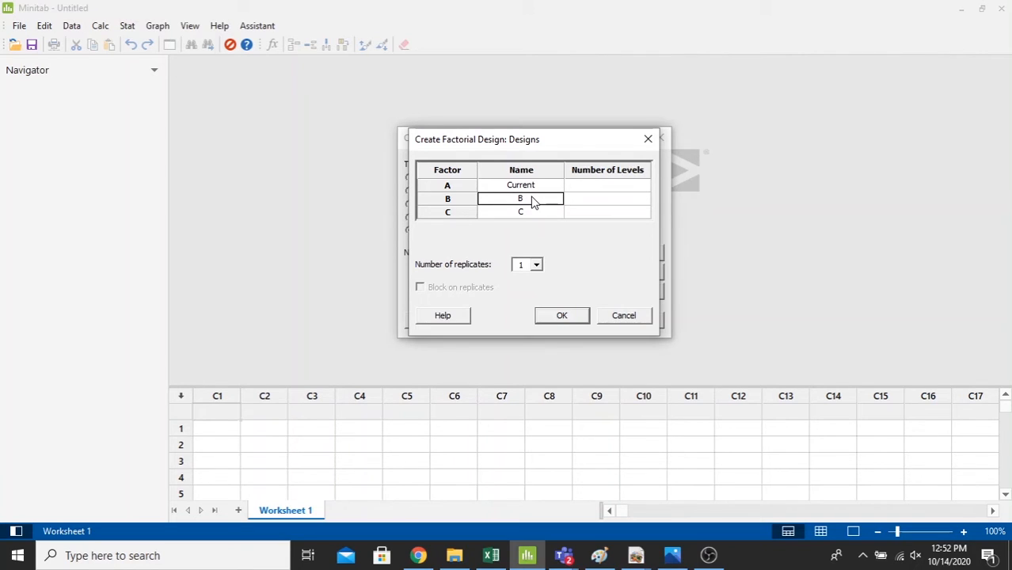
pyautogui.write('Time')
pyautogui.click(529, 213)
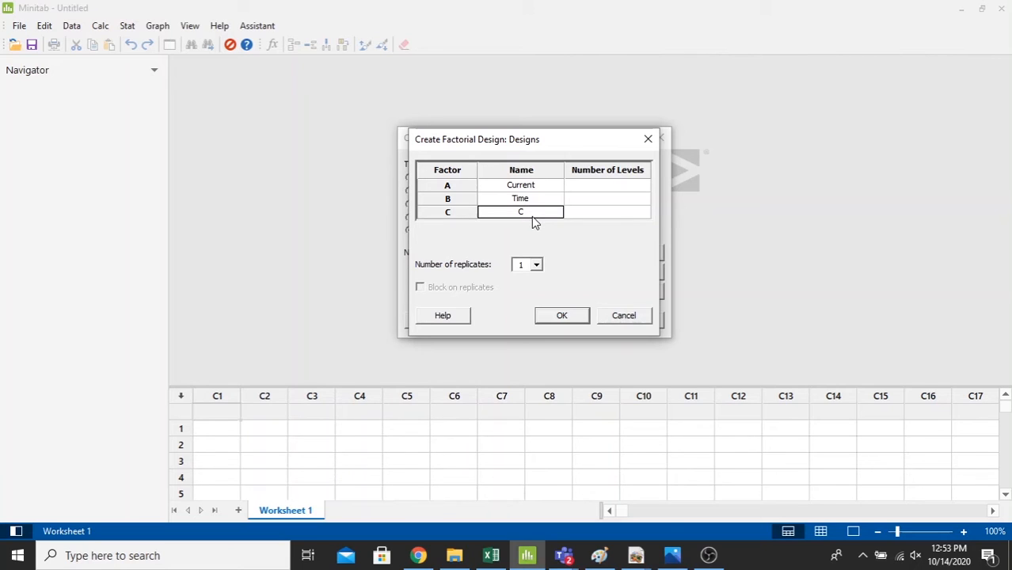
pyautogui.write('Force')
# - Set the number of levels to 3 for Current, Time and Force, and accept the design settings
pyautogui.click(623, 187)
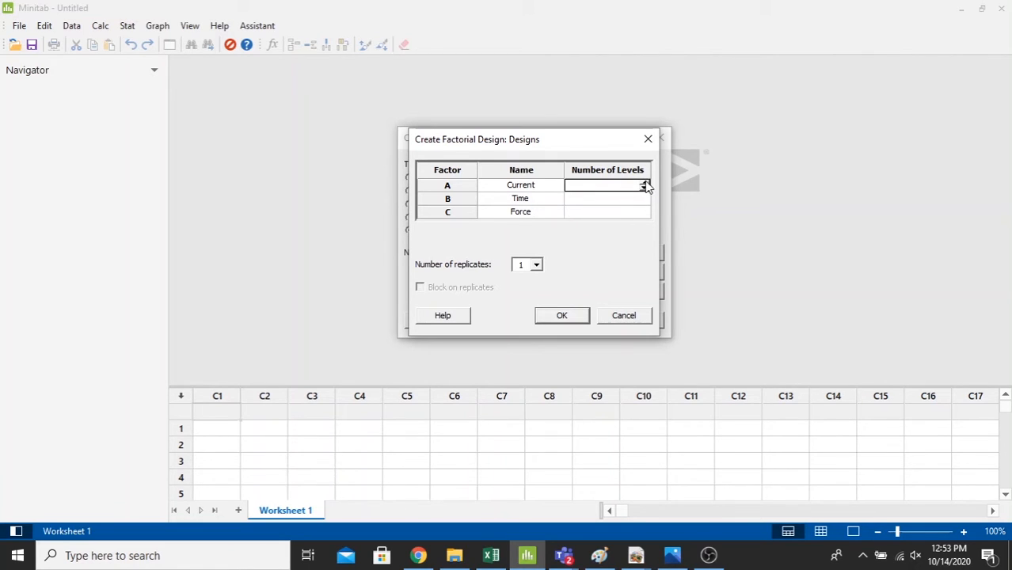
pyautogui.click(644, 183)
pyautogui.click(641, 197)
pyautogui.click(645, 196)
pyautogui.click(643, 210)
pyautogui.click(645, 209)
pyautogui.click(645, 209)
pyautogui.click(562, 315)
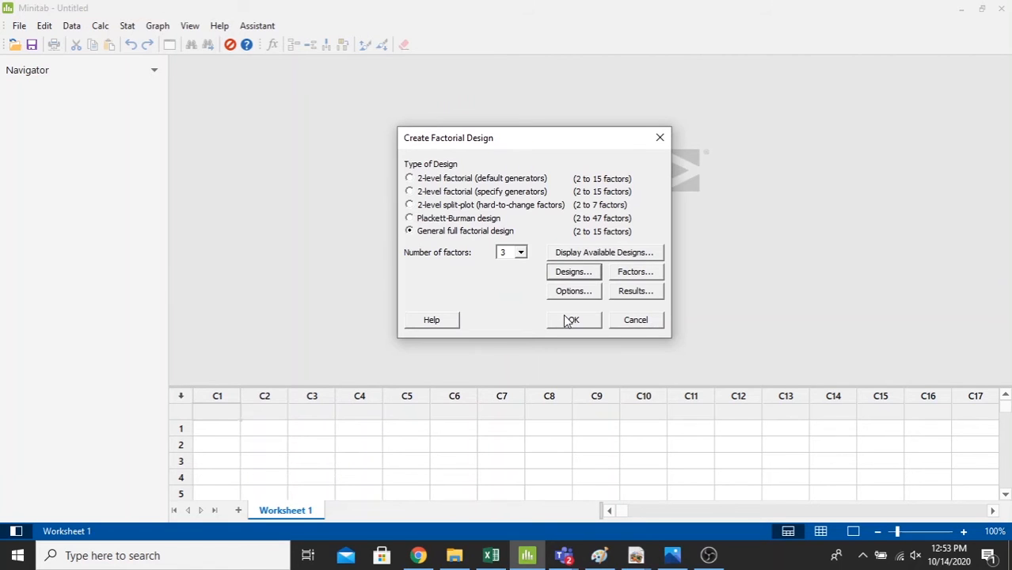
# - Set the Current factor's level values to 9, 10 and 11, taken from the parameter table in Excel
pyautogui.click(638, 274)
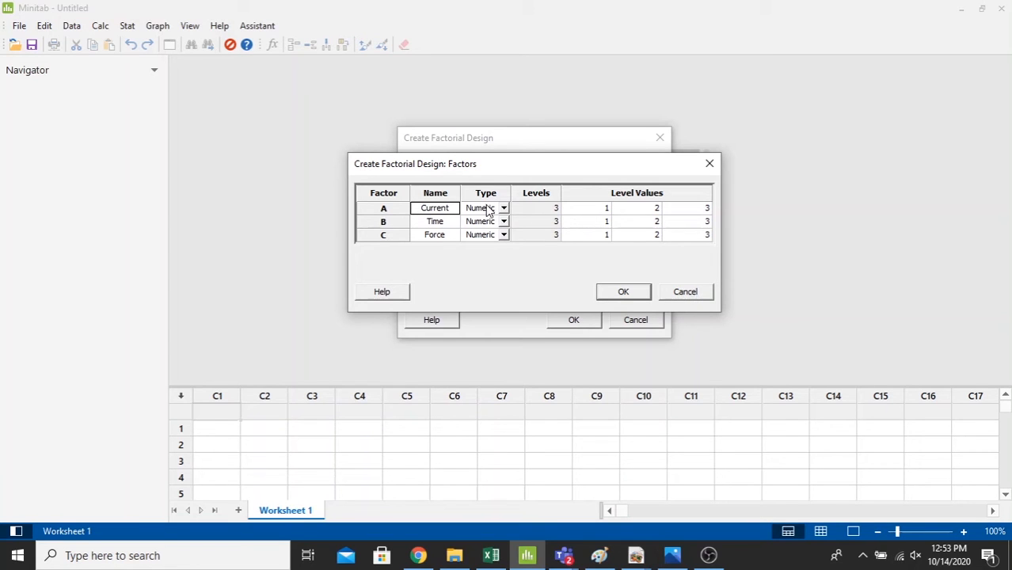
pyautogui.click(491, 555)
pyautogui.click(406, 290)
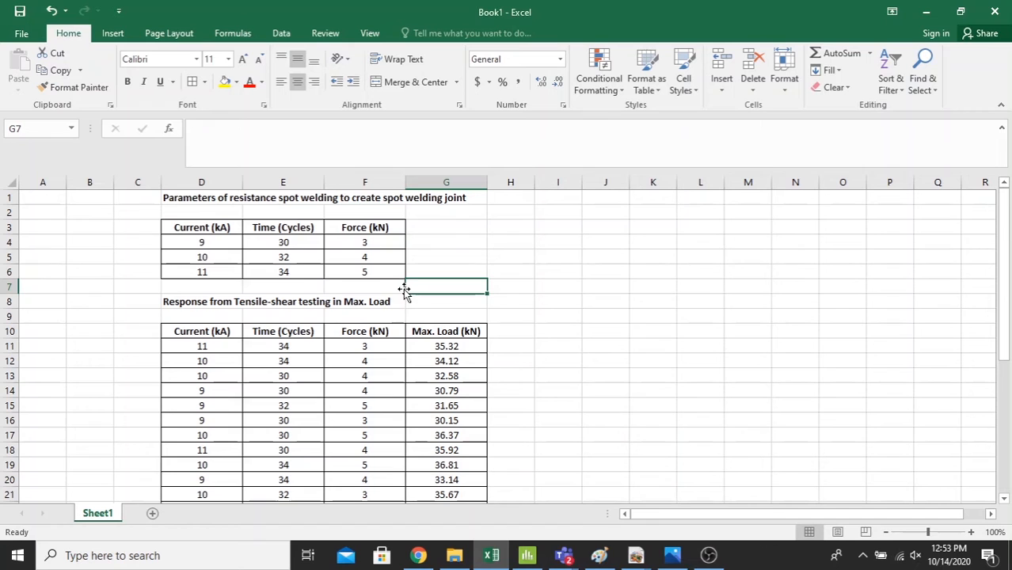
pyautogui.click(194, 243)
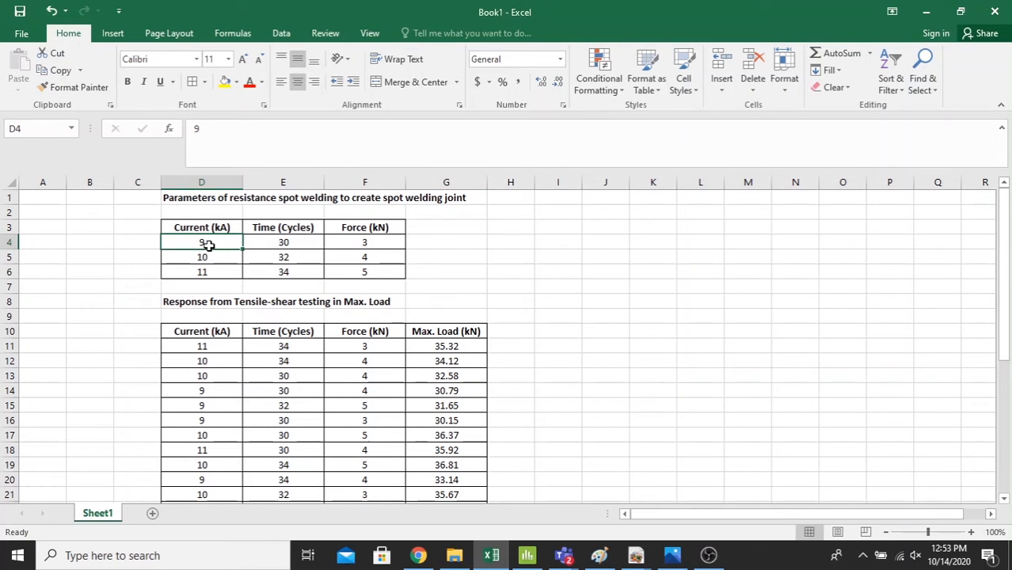
pyautogui.click(217, 272)
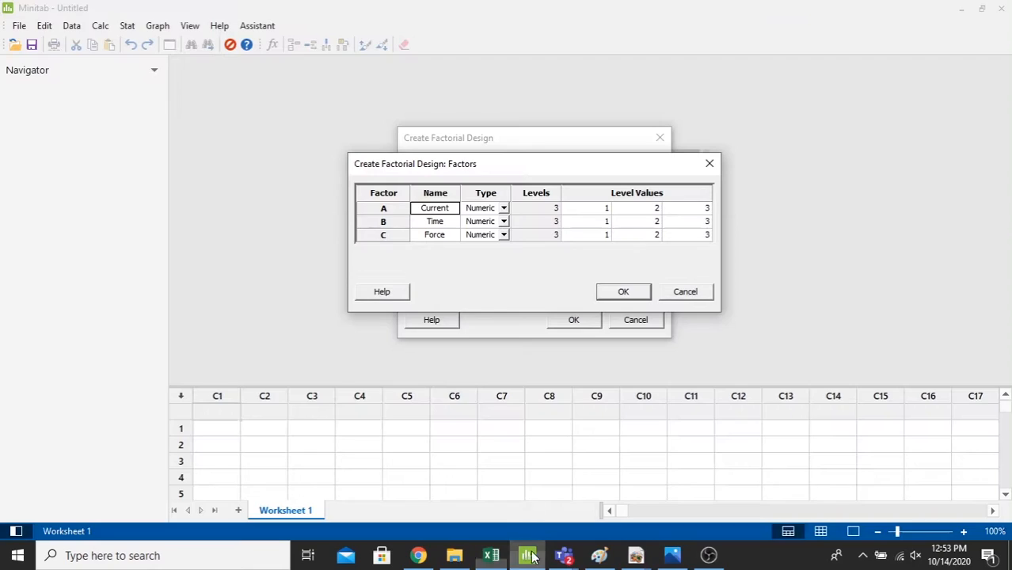
pyautogui.click(527, 555)
pyautogui.click(603, 209)
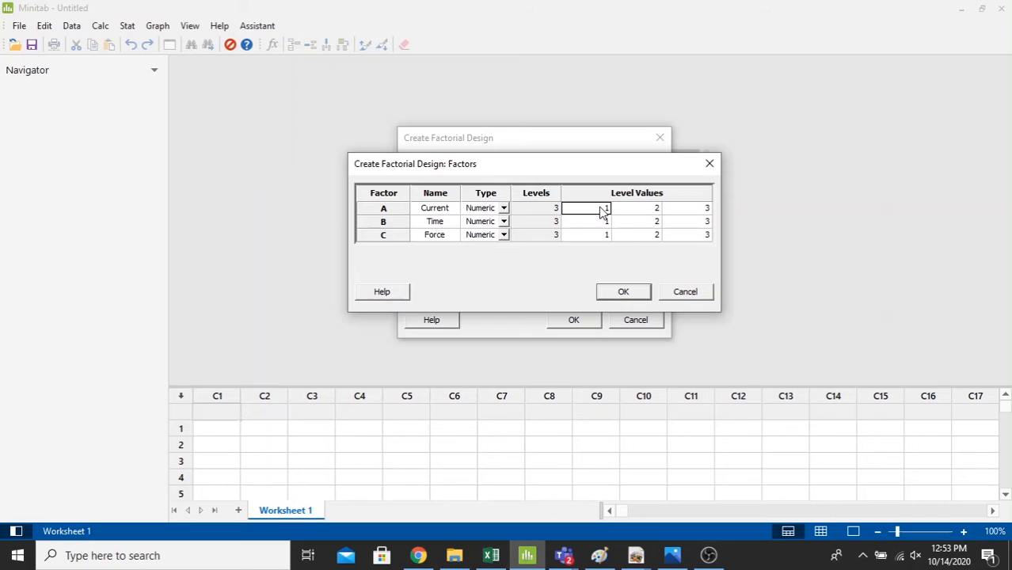
pyautogui.write('9')
pyautogui.click(628, 211)
pyautogui.write('10')
pyautogui.click(702, 209)
pyautogui.write('1')
# - Set the Time factor's level values to 30, 32 and 34, taken from the parameter table in Excel
pyautogui.click(588, 223)
pyautogui.click(491, 555)
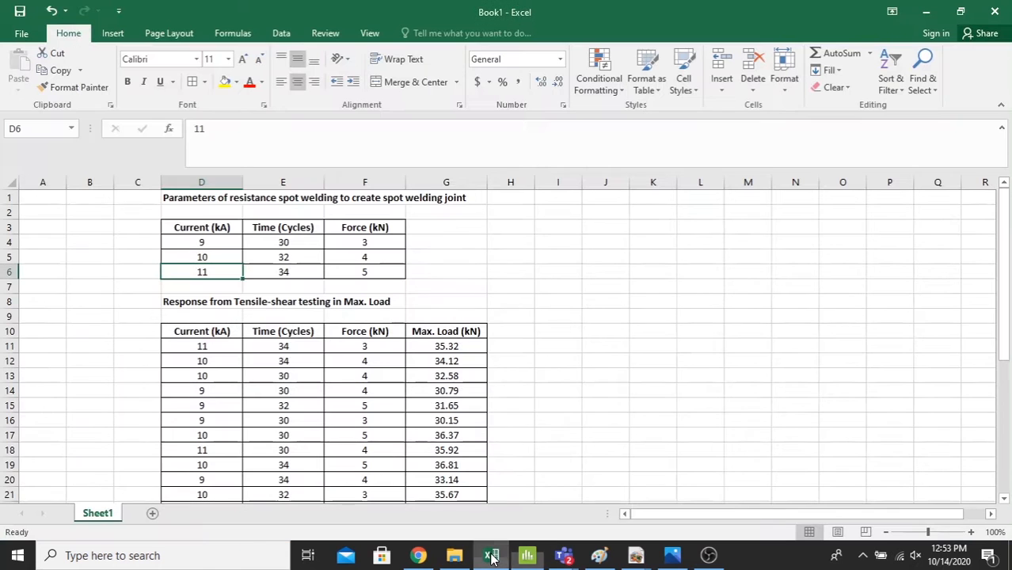
pyautogui.click(295, 245)
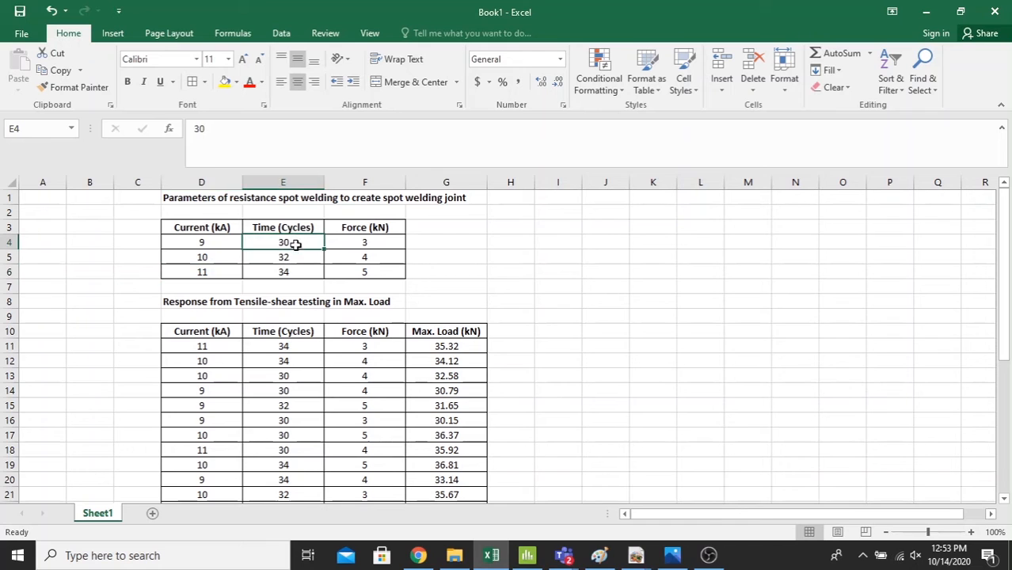
pyautogui.moveTo(296, 245); pyautogui.dragTo(300, 272)
pyautogui.click(562, 314)
pyautogui.click(528, 559)
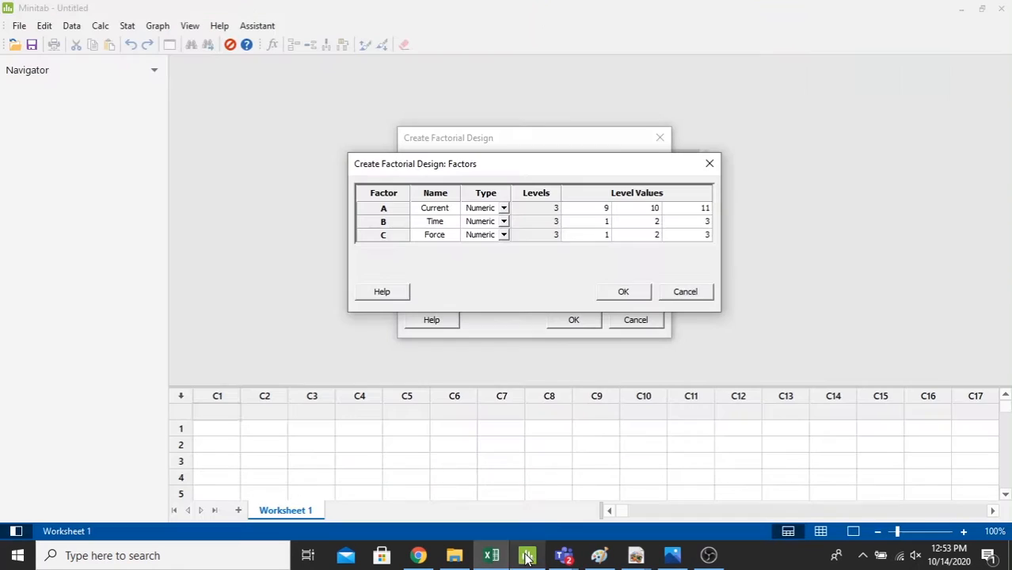
pyautogui.write('30')
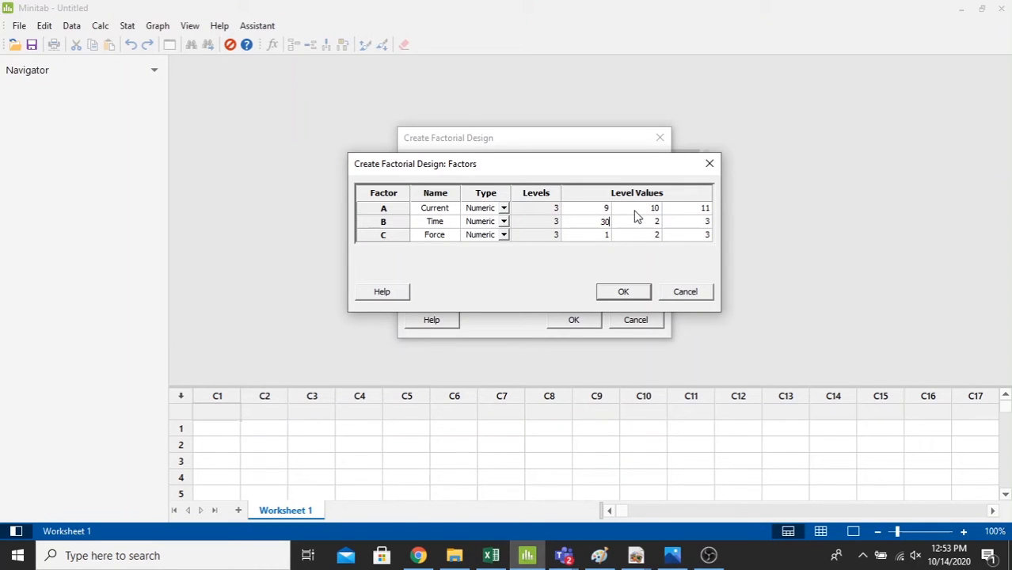
pyautogui.press('Tab')
pyautogui.write('32')
pyautogui.click(705, 222)
pyautogui.write('34')
# - Set the Force factor's level values to 3, 4 and 5 from the Excel parameter table, and accept the factor settings
pyautogui.click(491, 555)
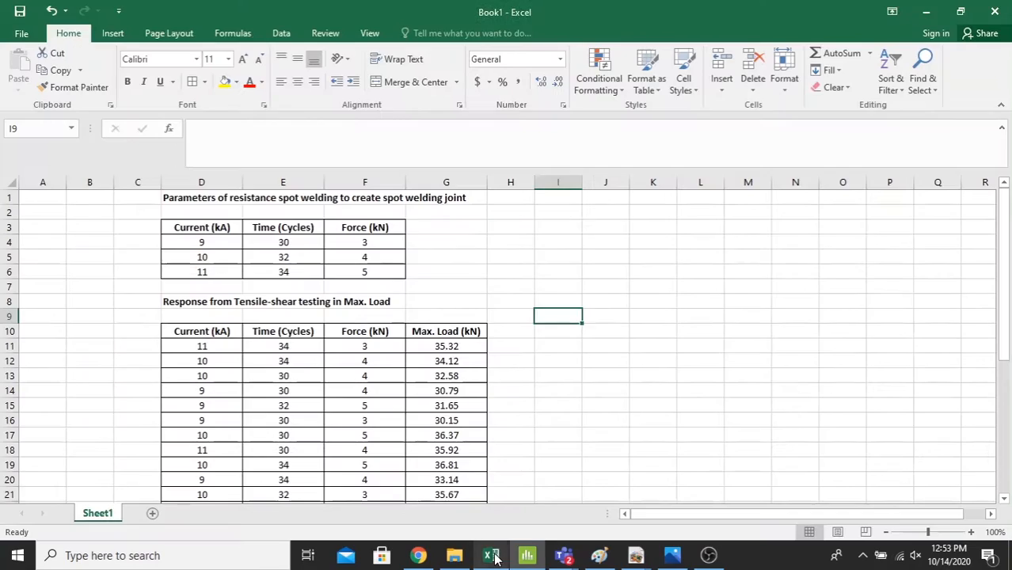
pyautogui.click(527, 555)
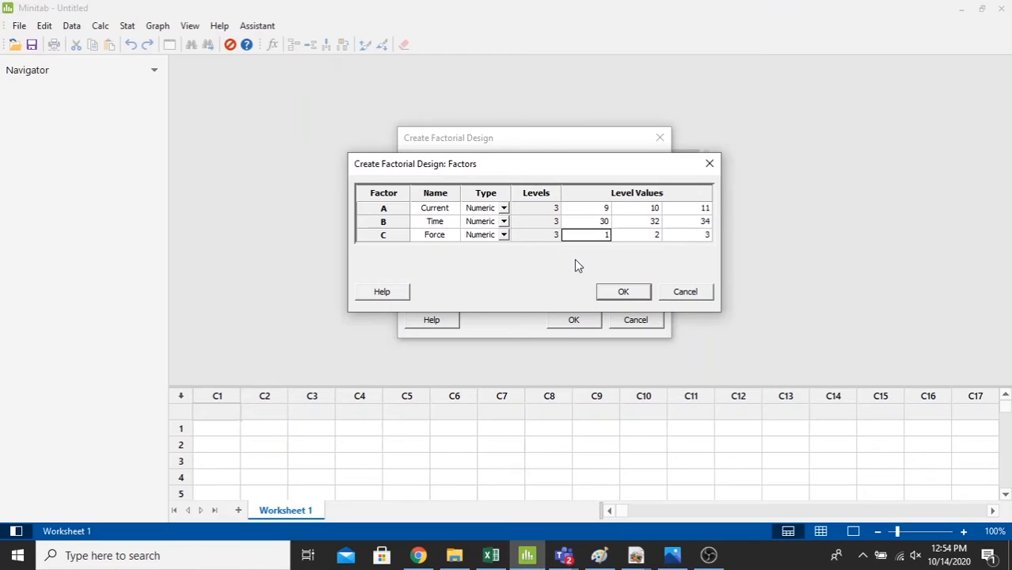
pyautogui.write('3')
pyautogui.click(658, 235)
pyautogui.write('4')
pyautogui.click(691, 235)
pyautogui.write('5')
pyautogui.click(623, 297)
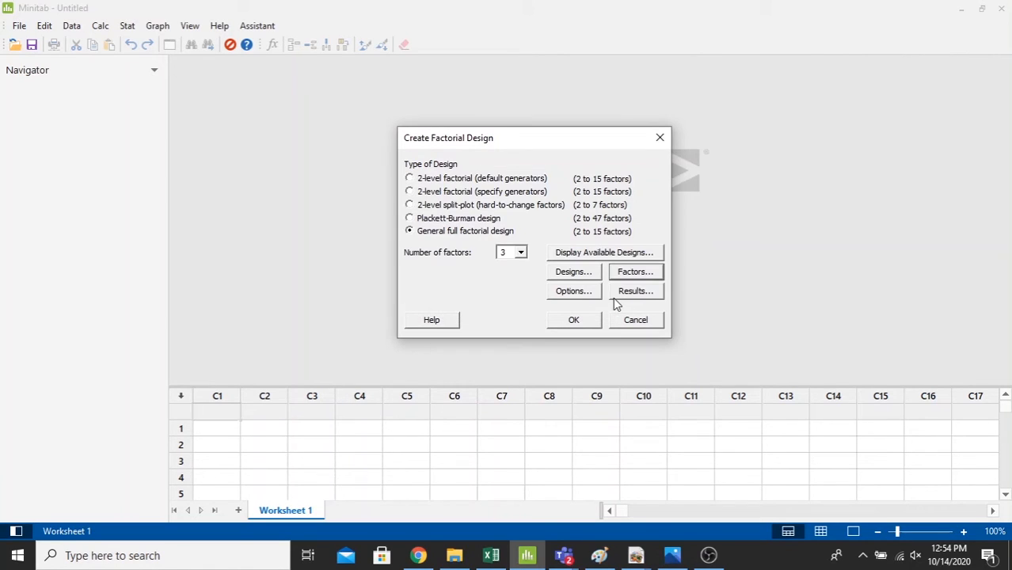
# - Create the design with randomized runs, the design stored in the worksheet and a summary table as printed results
pyautogui.click(573, 291)
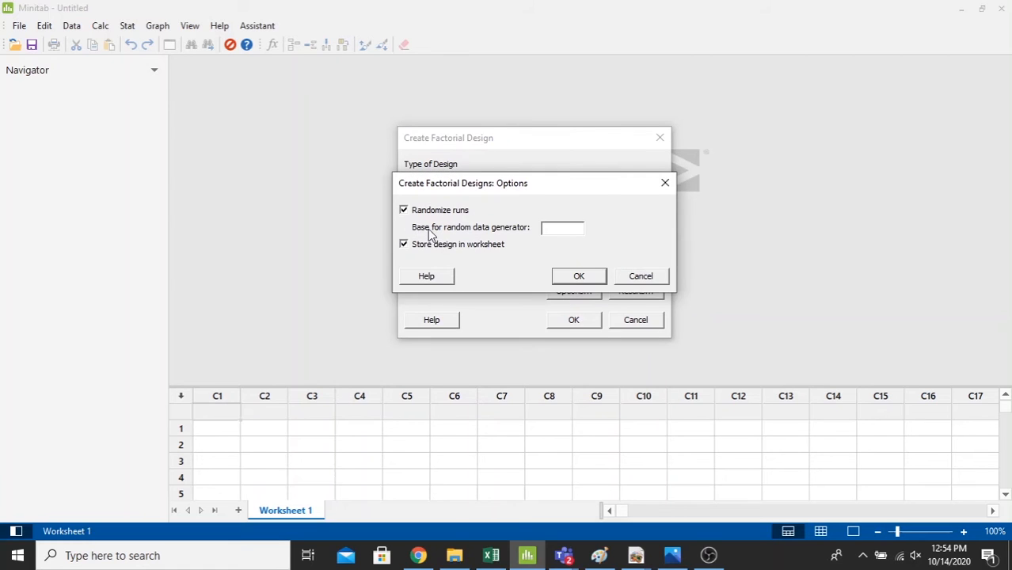
pyautogui.click(593, 278)
pyautogui.click(626, 298)
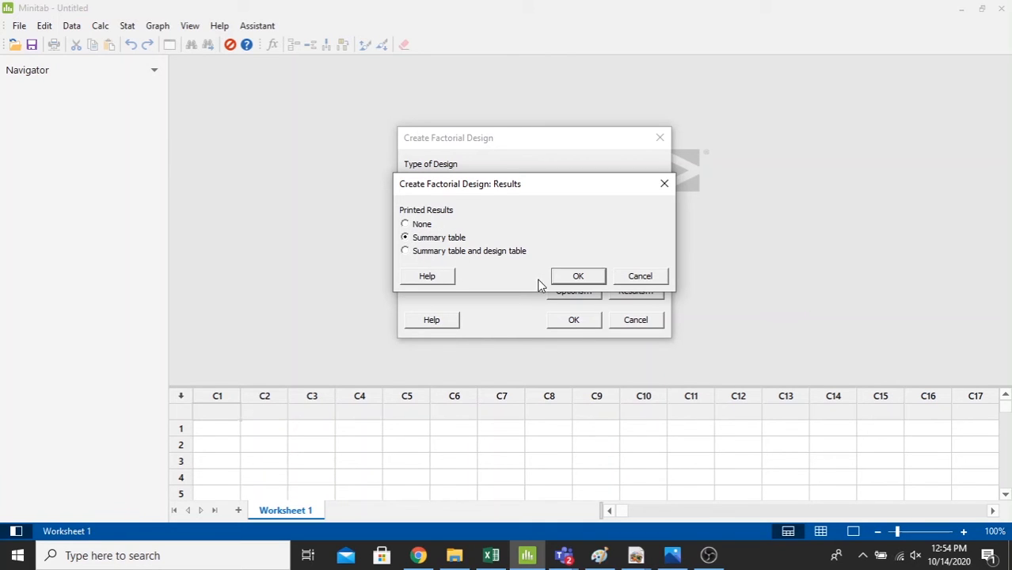
pyautogui.click(565, 282)
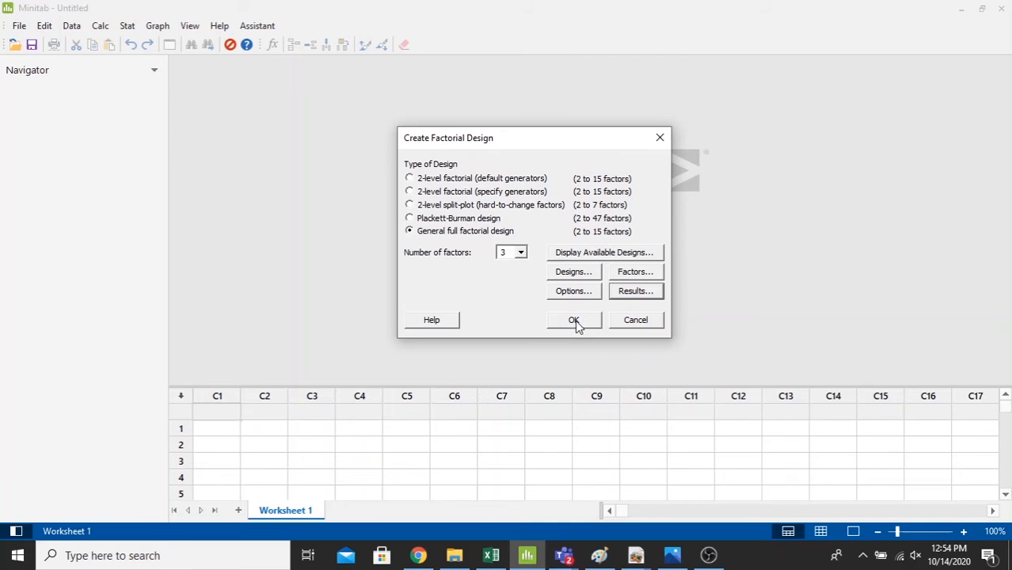
pyautogui.click(575, 319)
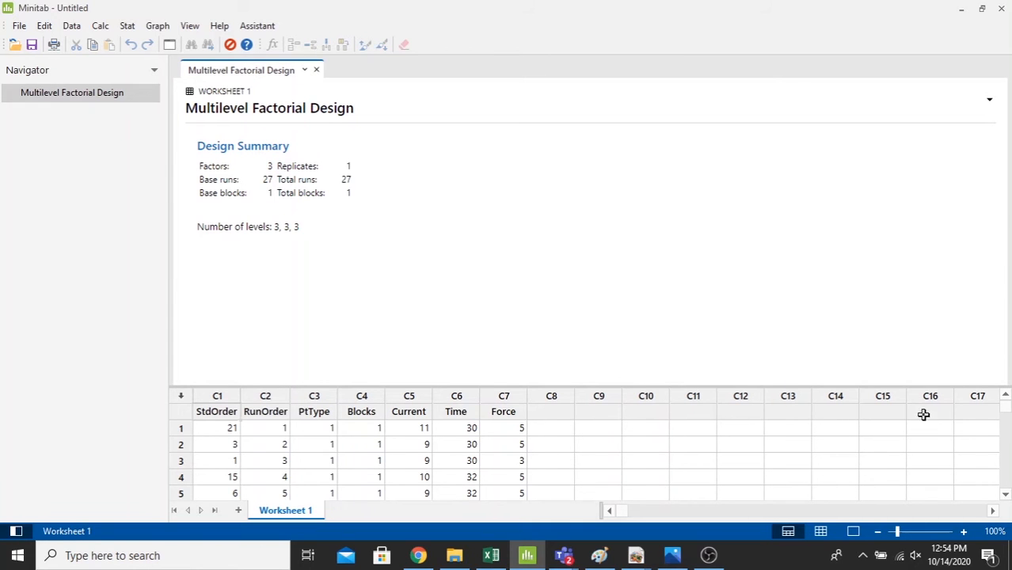
# - Enlarge the worksheet area and select the Current, Time and Force values of all 27 runs
pyautogui.moveTo(946, 385); pyautogui.dragTo(901, 253)
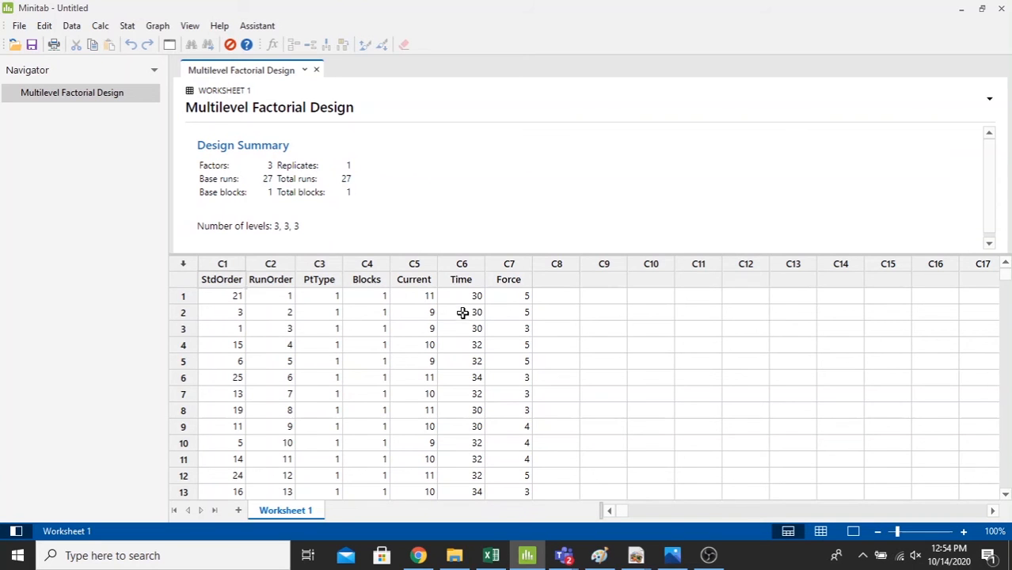
pyautogui.moveTo(422, 293); pyautogui.dragTo(511, 465)
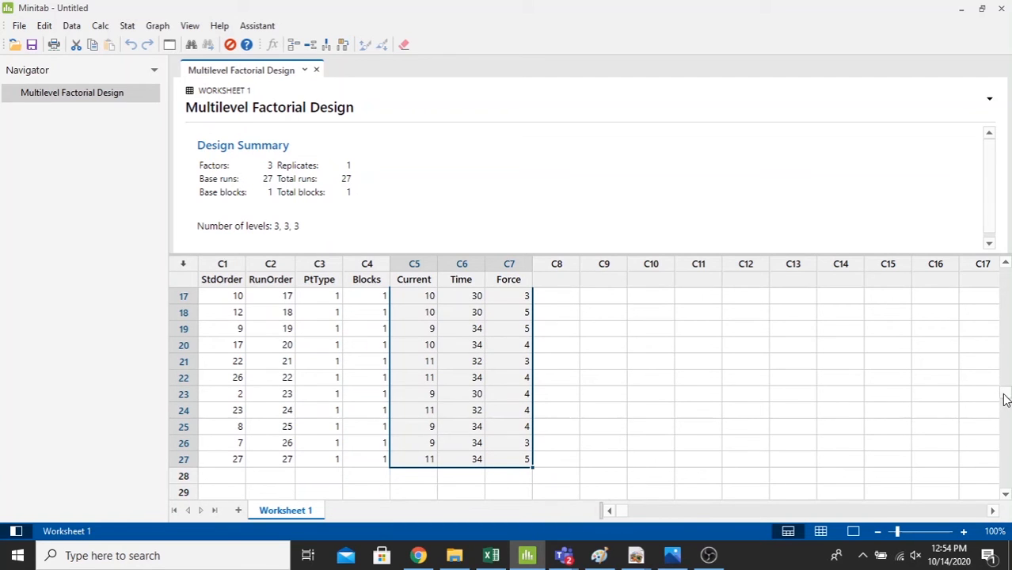
pyautogui.scroll(5, 1008, 266)
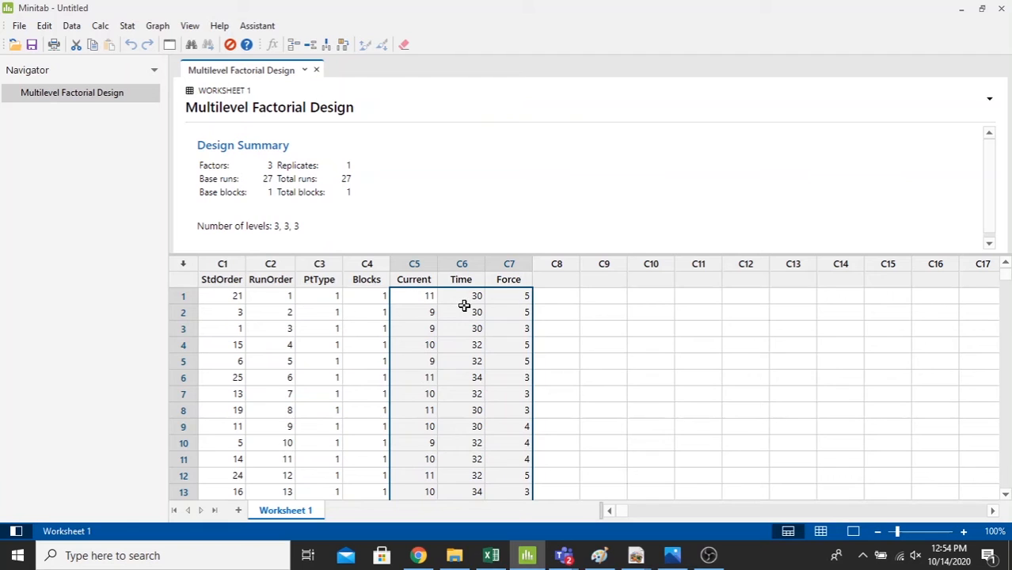
# - Switch to the Excel workbook and examine the Max. Load (kN) responses from the tensile-shear testing table
pyautogui.click(424, 296)
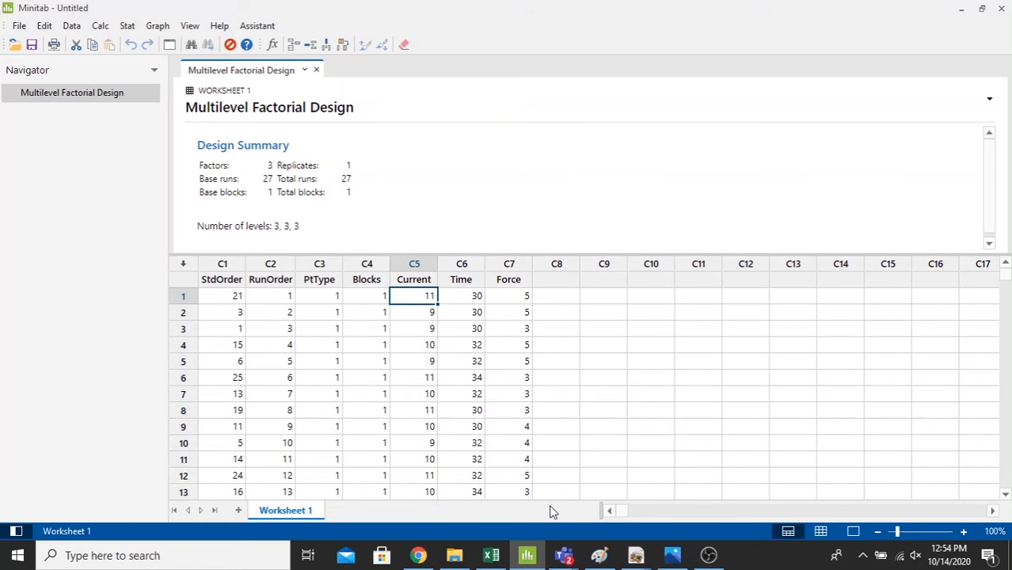
pyautogui.click(491, 556)
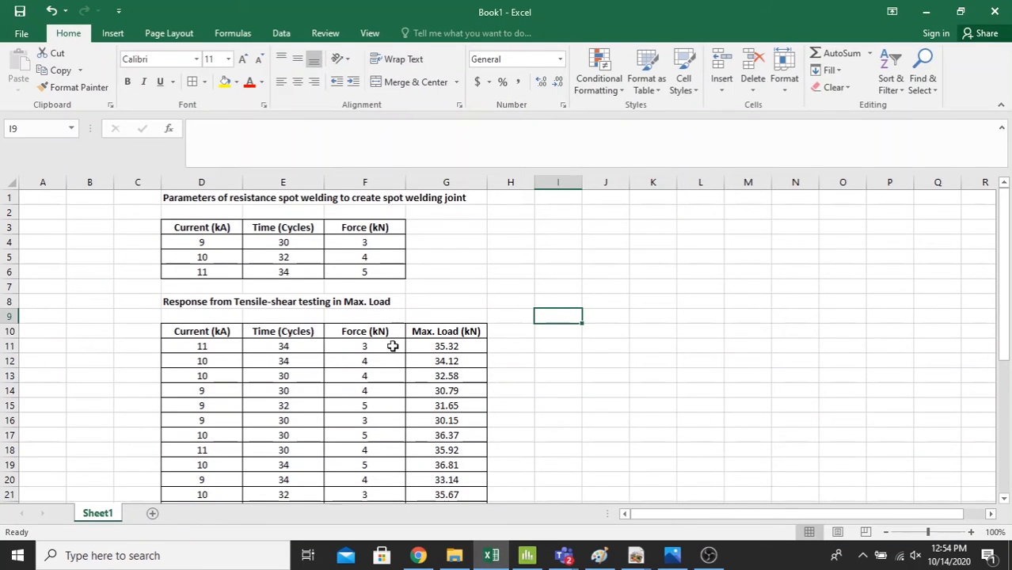
pyautogui.click(464, 346)
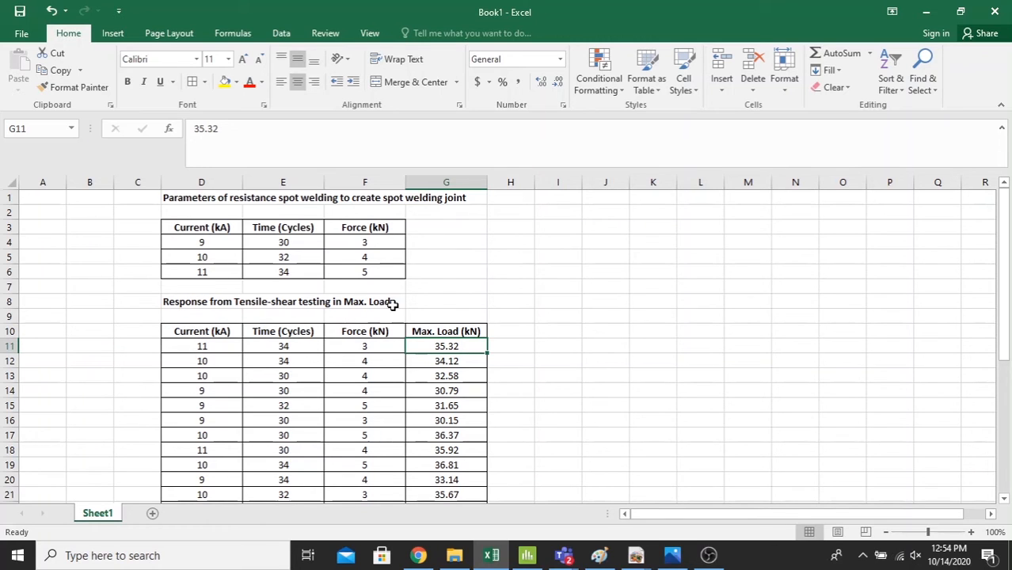
pyautogui.click(467, 332)
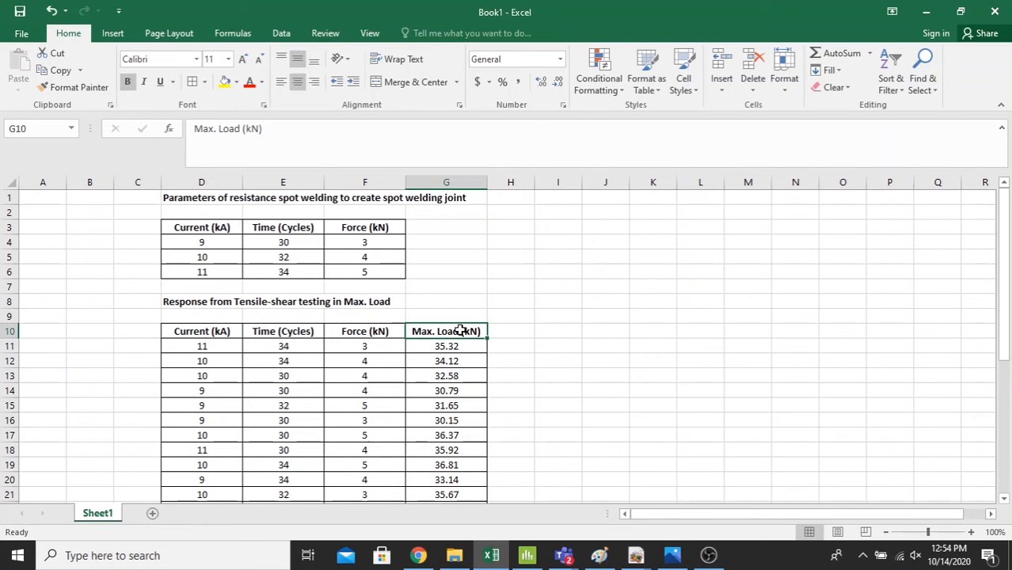
pyautogui.moveTo(463, 346); pyautogui.dragTo(454, 490)
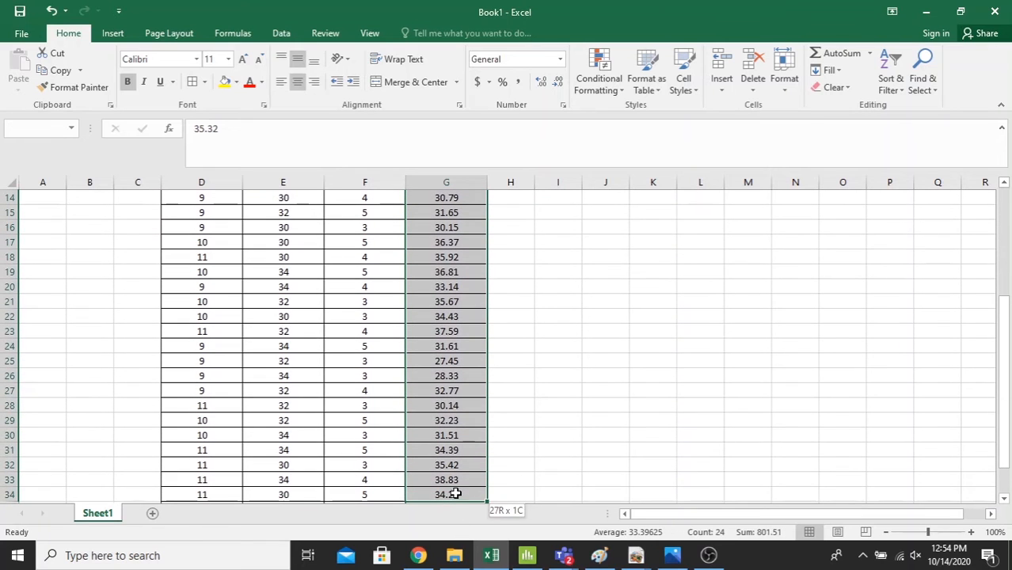
pyautogui.moveTo(1006, 449); pyautogui.dragTo(1001, 329)
pyautogui.click(551, 434)
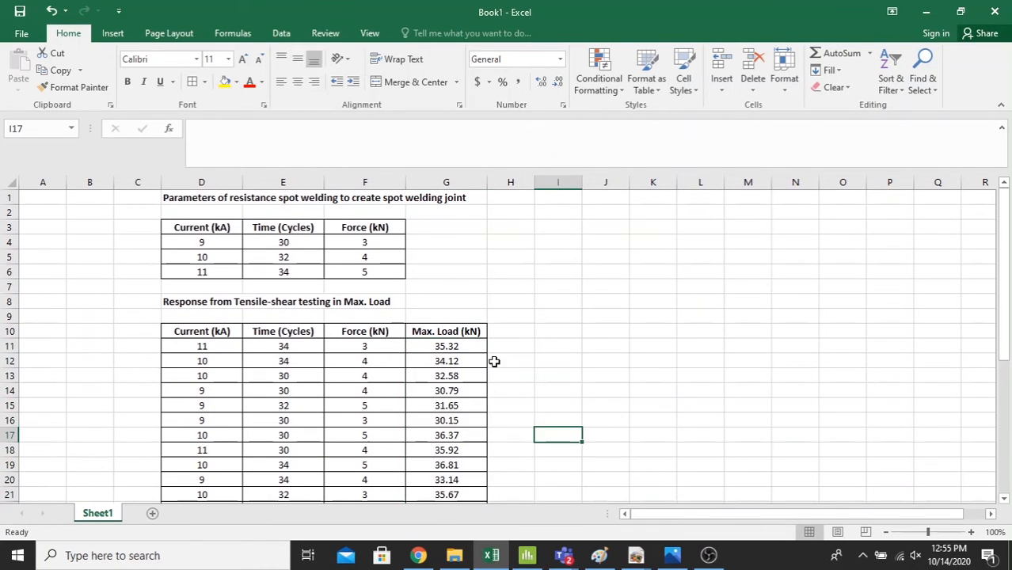
# - Switch back to Minitab and name the empty column C8 "Max. Load" in the design worksheet
pyautogui.click(527, 556)
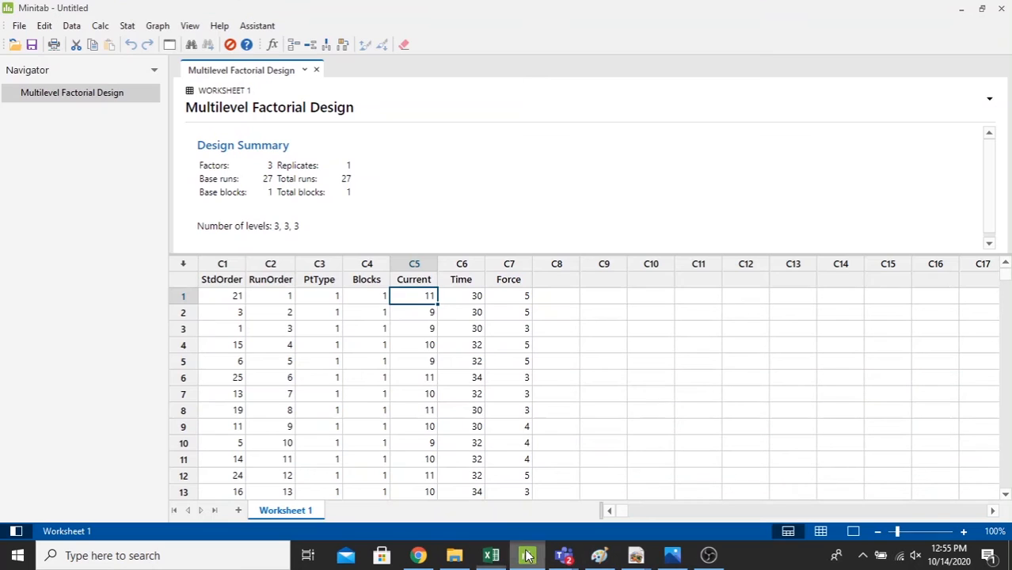
pyautogui.click(552, 280)
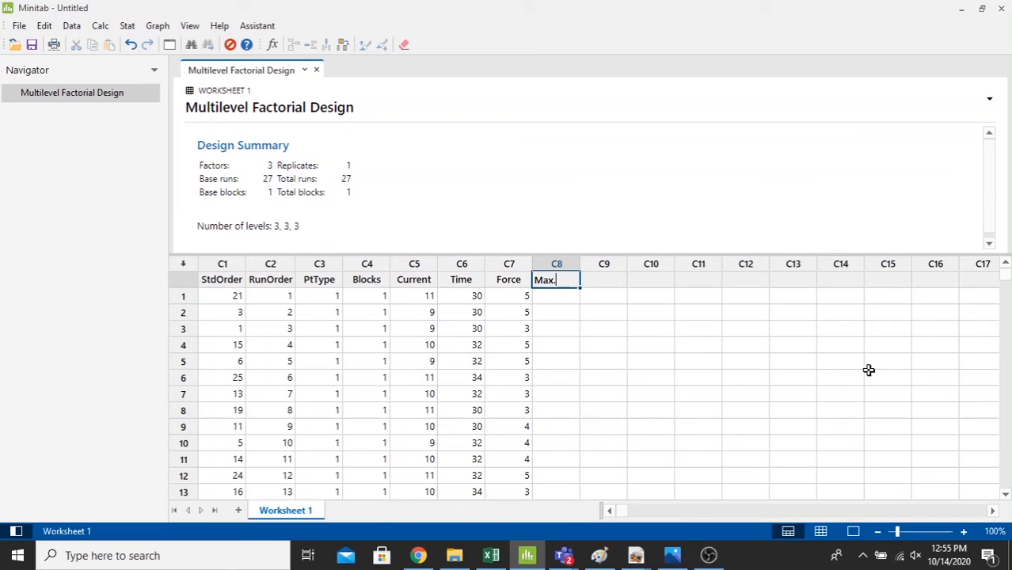
pyautogui.write('oad')
pyautogui.click(556, 296)
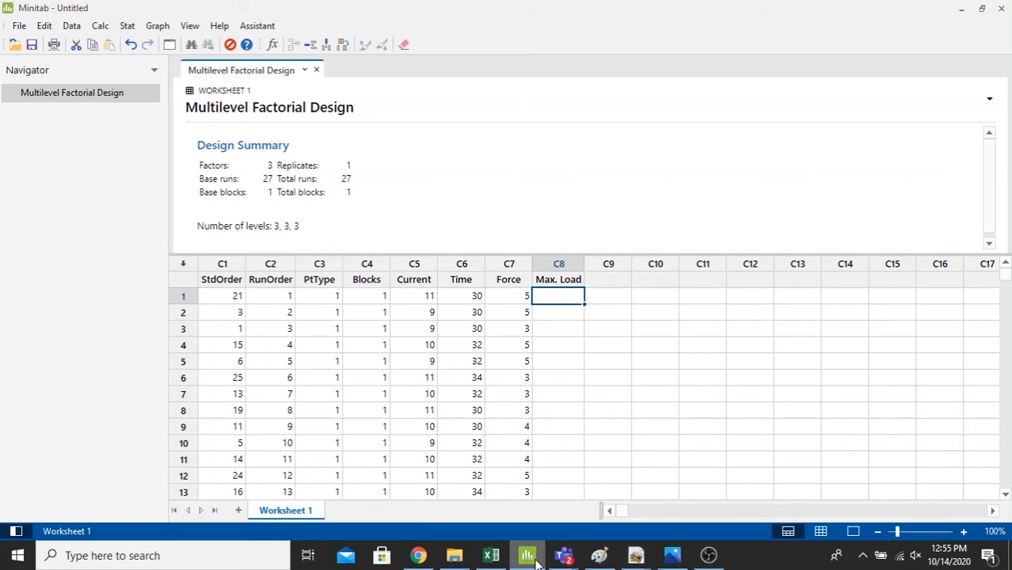
# - In Excel, copy the 27 Max. Load (kN) values in cells G11 to G37
pyautogui.click(491, 555)
pyautogui.click(435, 348)
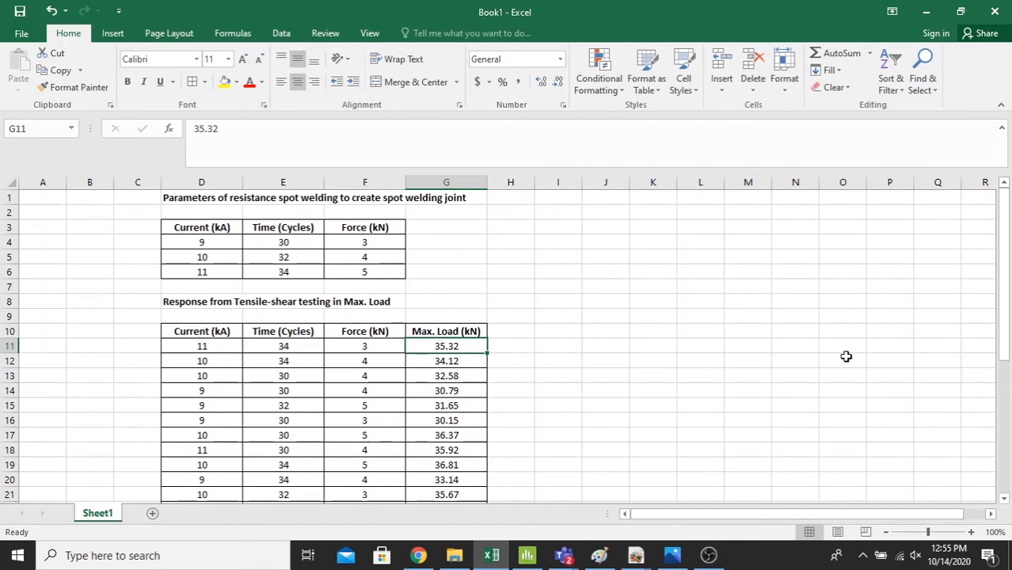
pyautogui.hotkey('shift', 'Down')
pyautogui.hotkey('shift', 'Down')
pyautogui.hotkey('shift', 'Down')
pyautogui.hotkey('shift', 'Down')
pyautogui.hotkey('shift', 'Down')
pyautogui.hotkey('shift', 'Down')
pyautogui.hotkey('shift', 'Down')
pyautogui.hotkey('shift', 'Down')
pyautogui.hotkey('shift', 'Down')
pyautogui.hotkey('shift', 'Down')
pyautogui.hotkey('shift', 'Down')
pyautogui.hotkey('shift', 'Down')
pyautogui.hotkey('shift', 'Down')
pyautogui.hotkey('shift', 'Down')
pyautogui.hotkey('shift', 'Down')
pyautogui.hotkey('shift', 'Down')
pyautogui.hotkey('shift', 'Down')
pyautogui.hotkey('shift', 'Down')
pyautogui.hotkey('shift', 'Down')
pyautogui.hotkey('shift', 'Down')
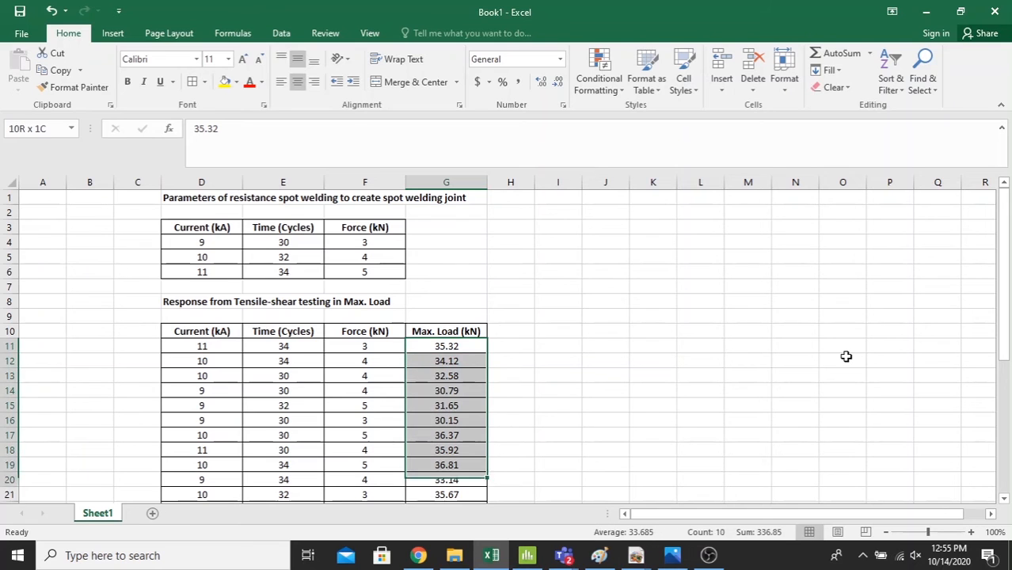
pyautogui.hotkey('shift', 'Up')
pyautogui.hotkey('shift', 'Up')
pyautogui.hotkey('shift', 'Up')
pyautogui.hotkey('shift', 'Up')
pyautogui.hotkey('shift', 'Up')
pyautogui.hotkey('shift', 'Up')
pyautogui.hotkey('shift', 'Up')
pyautogui.hotkey('shift', 'Up')
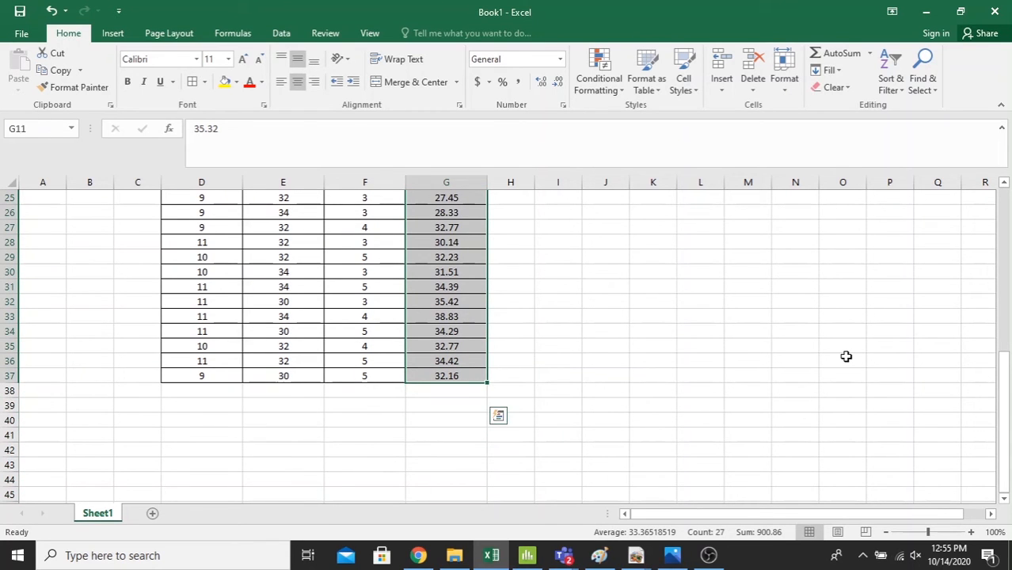
pyautogui.hotkey('ctrl', 'c')
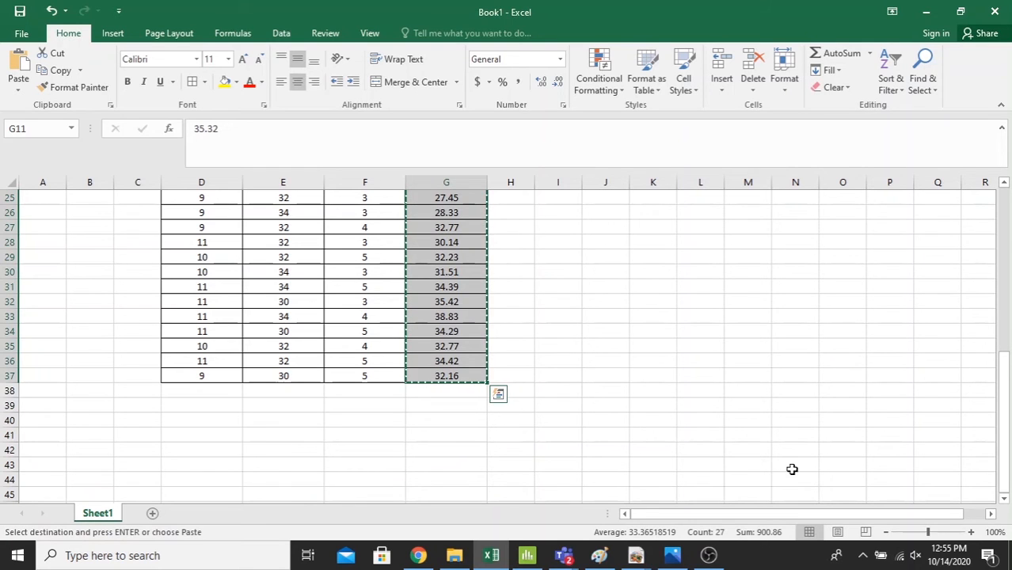
# - Paste the copied values into Minitab's Max. Load column, starting at row 1
pyautogui.click(527, 555)
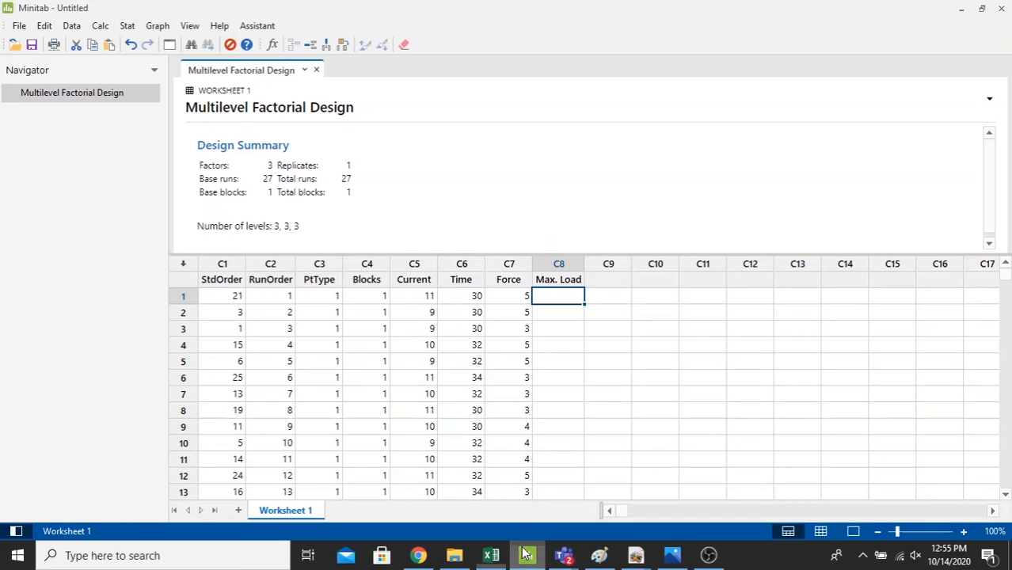
pyautogui.rightClick(552, 292)
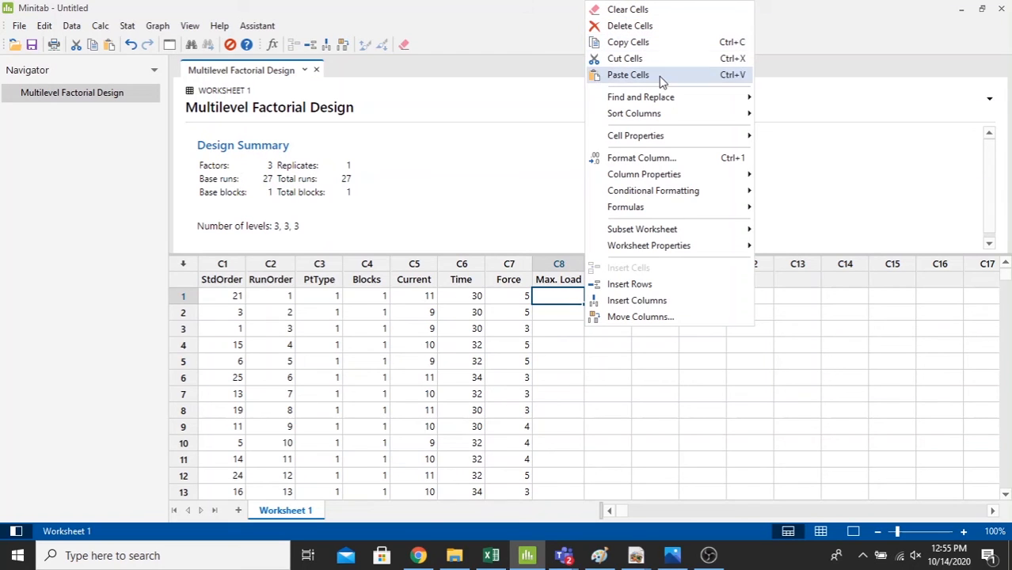
pyautogui.click(628, 74)
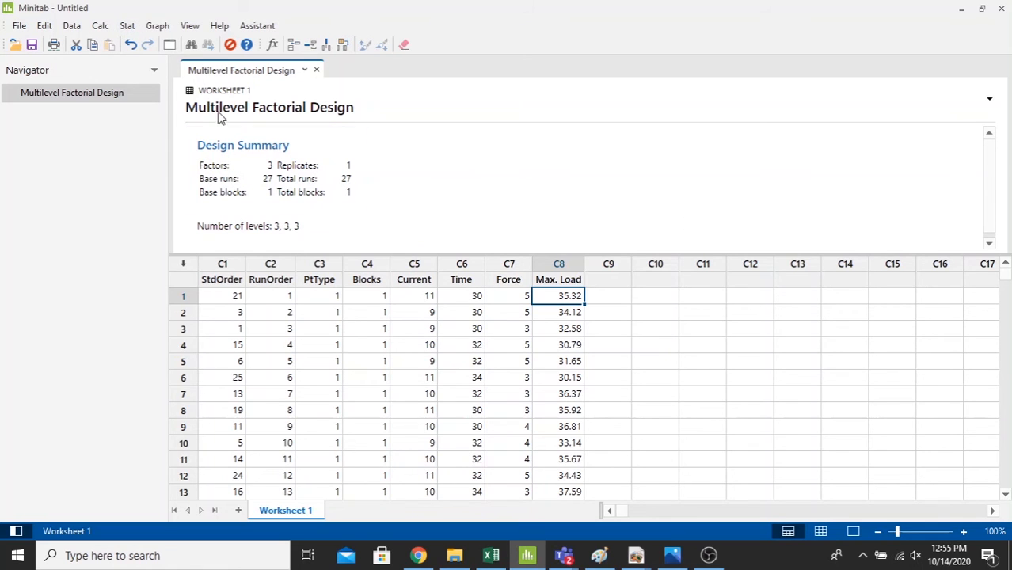
# - Start Analyze Factorial Design and set Max. Load as the response
pyautogui.click(126, 25)
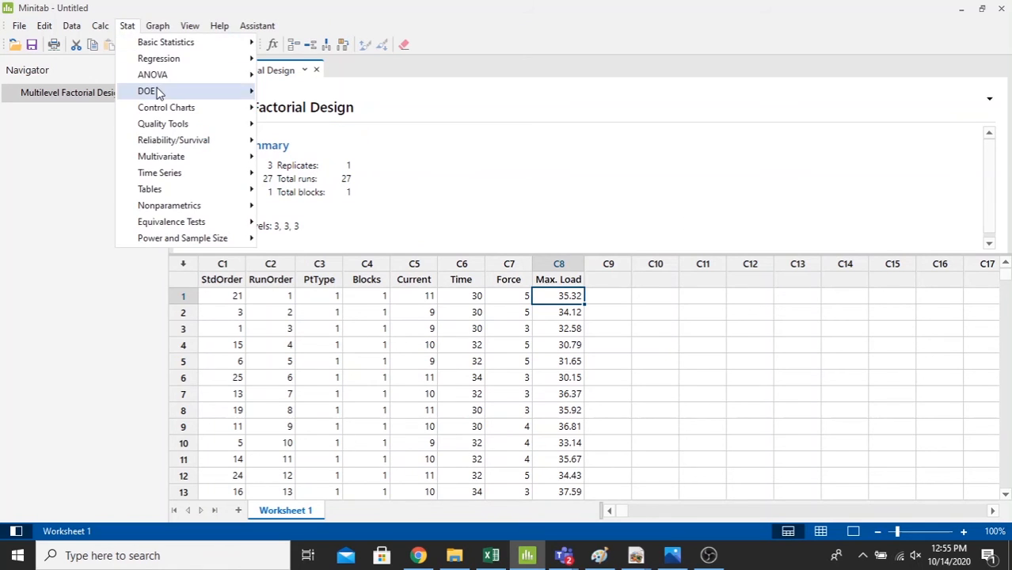
pyautogui.moveTo(160, 94)
pyautogui.moveTo(313, 107)
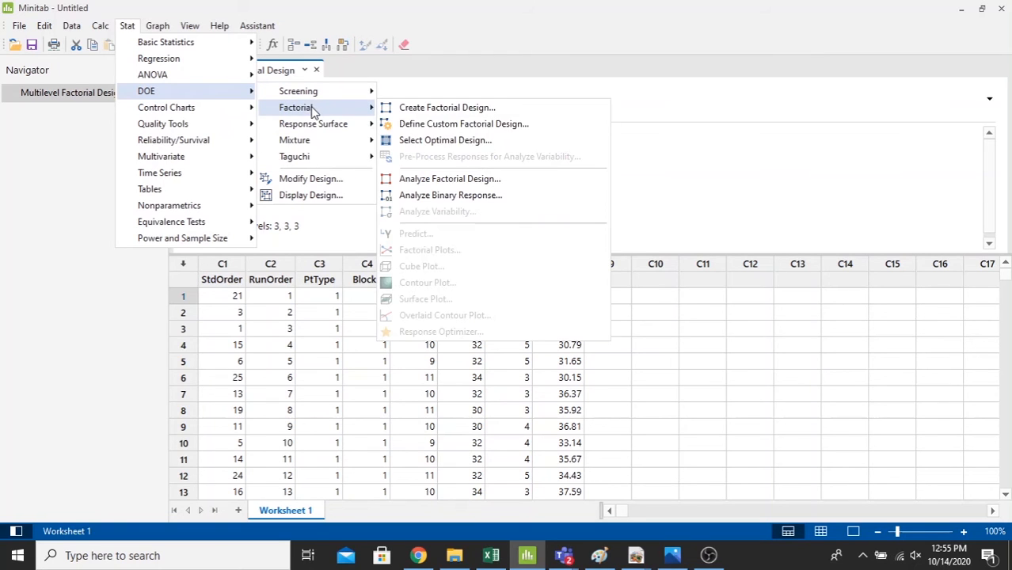
pyautogui.click(466, 182)
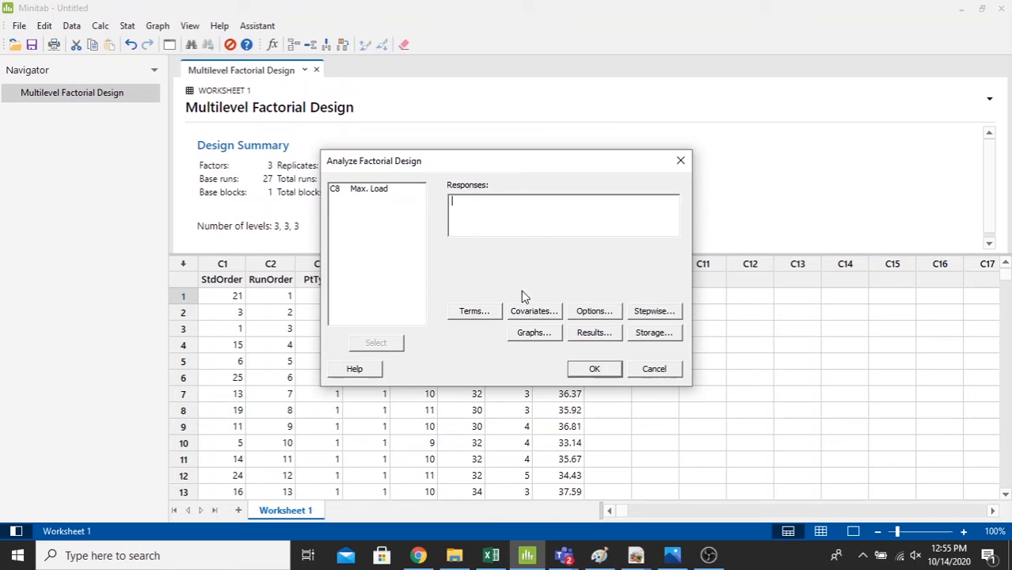
pyautogui.click(373, 192)
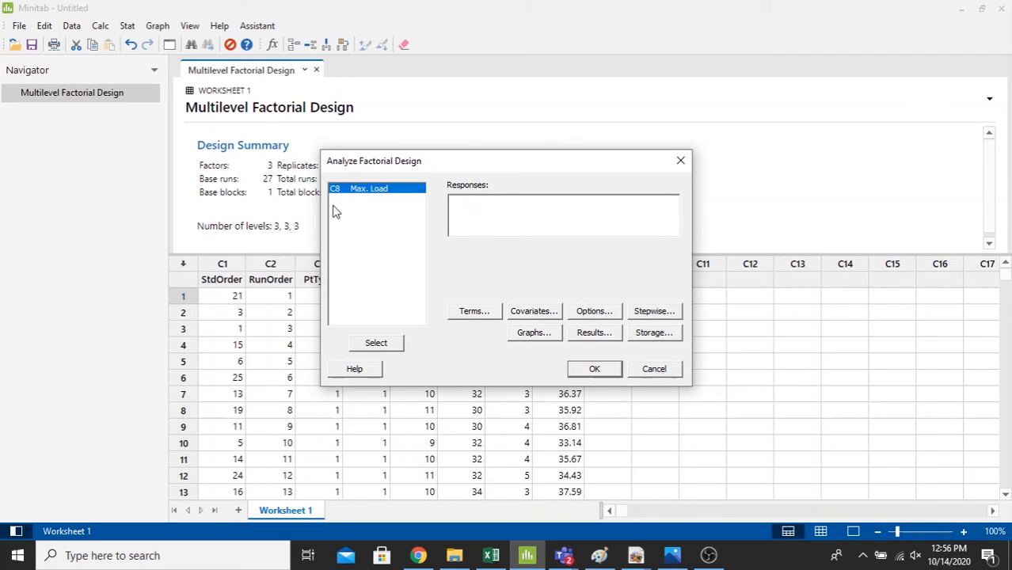
pyautogui.click(378, 344)
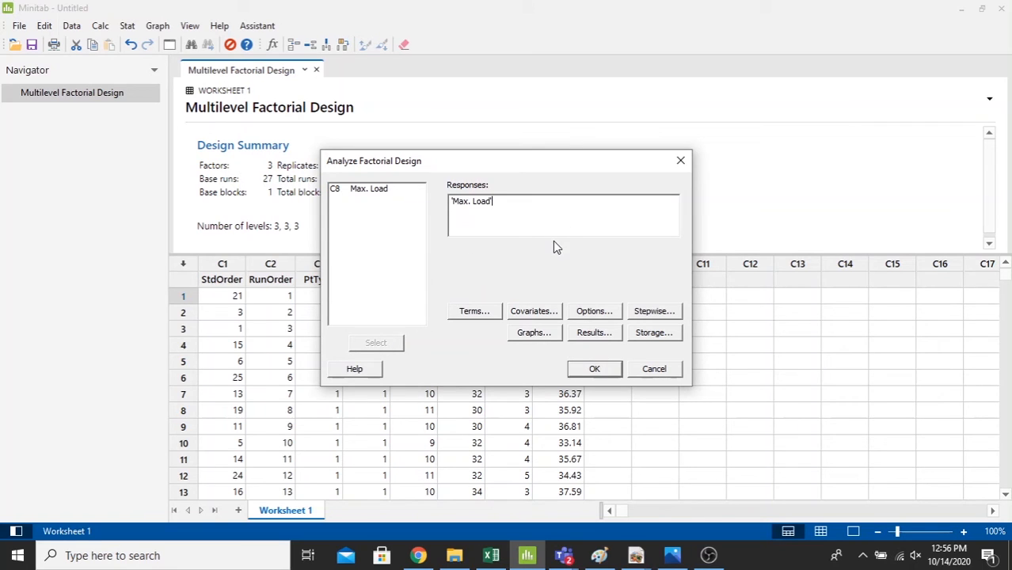
# - Remove the interaction terms AB, AC, BC and ABC from the model, keeping only Current, Time and Force, and accept the terms
pyautogui.click(484, 314)
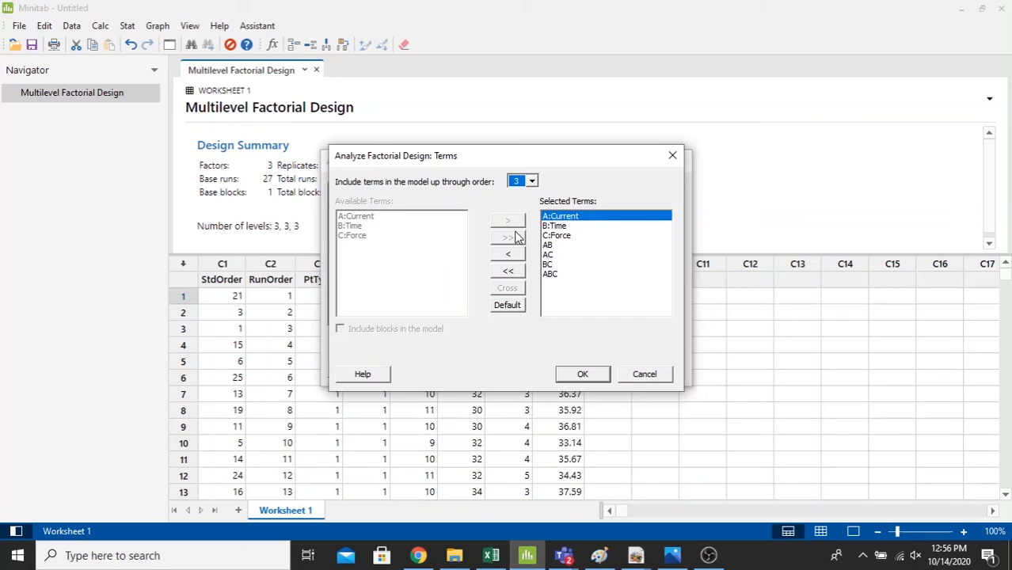
pyautogui.click(586, 251)
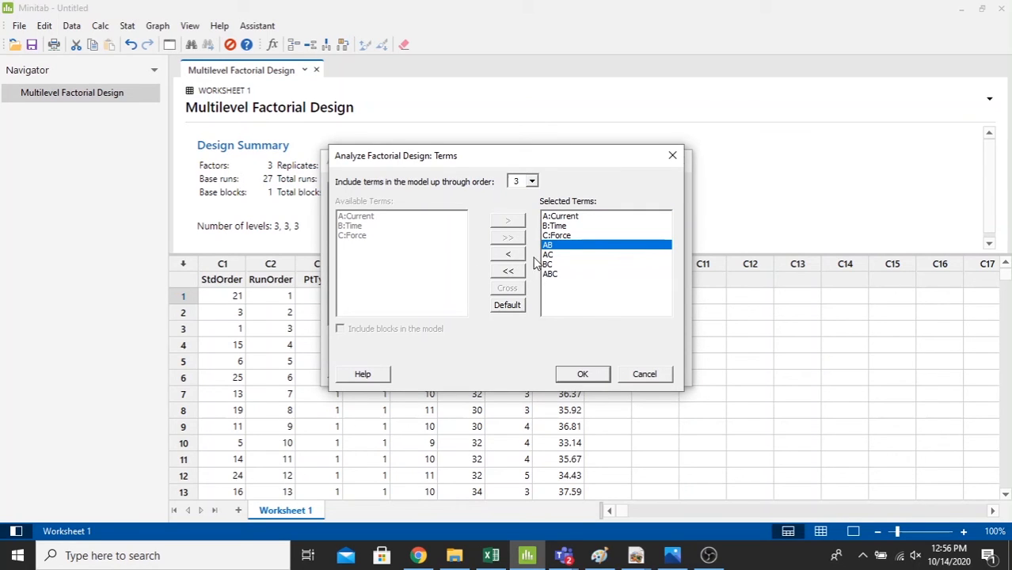
pyautogui.click(510, 254)
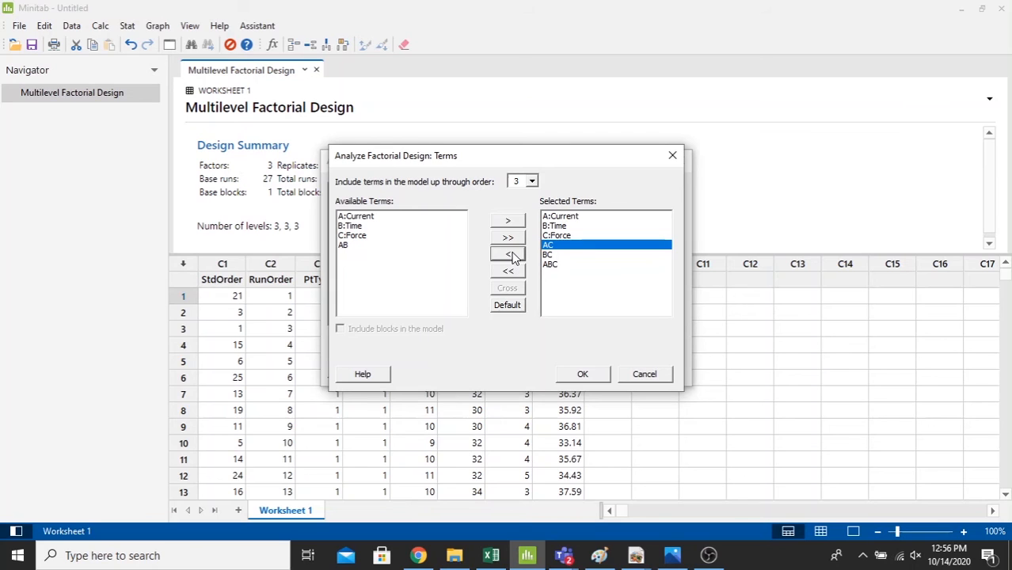
pyautogui.click(511, 254)
pyautogui.click(510, 254)
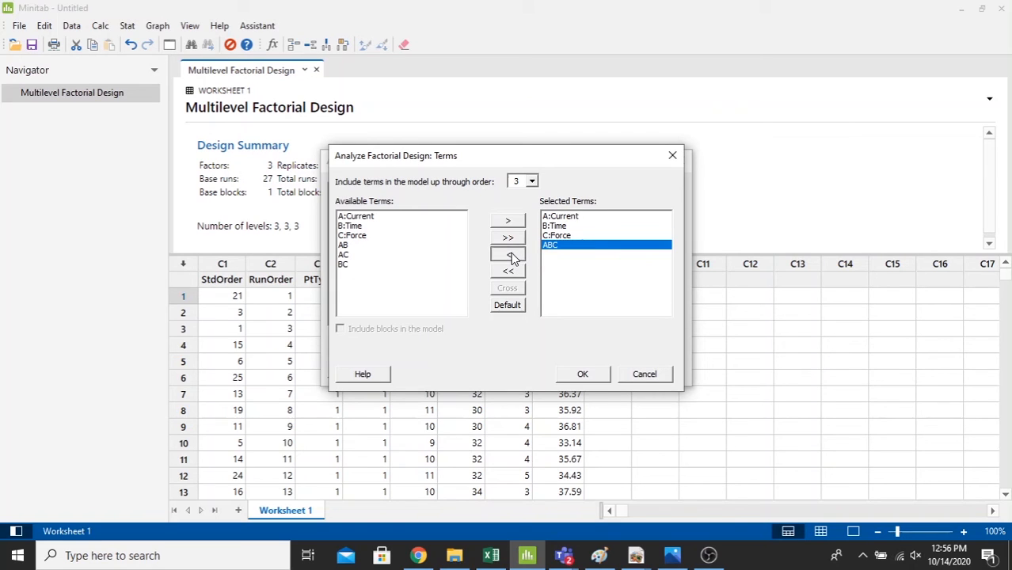
pyautogui.click(510, 255)
pyautogui.click(570, 216)
pyautogui.click(574, 225)
pyautogui.click(579, 236)
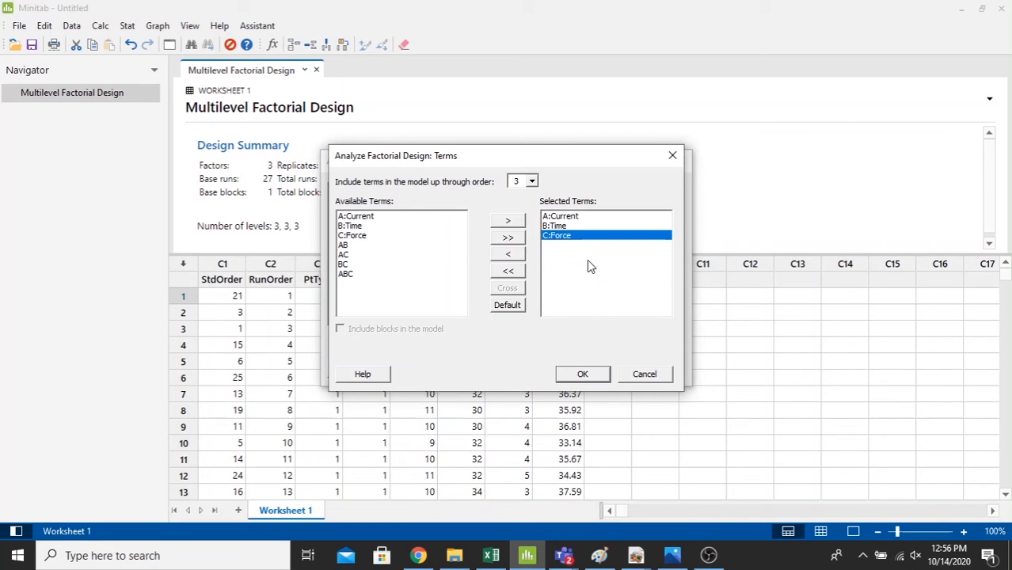
pyautogui.click(575, 217)
pyautogui.click(583, 375)
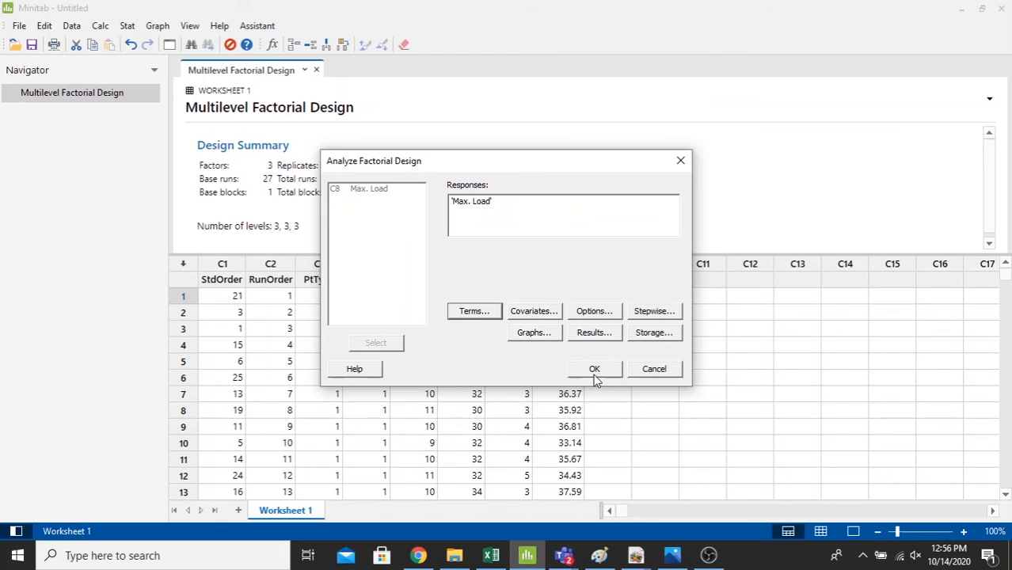
# - Review the covariates, options and stepwise settings of the analysis and accept each with its defaults
pyautogui.click(536, 314)
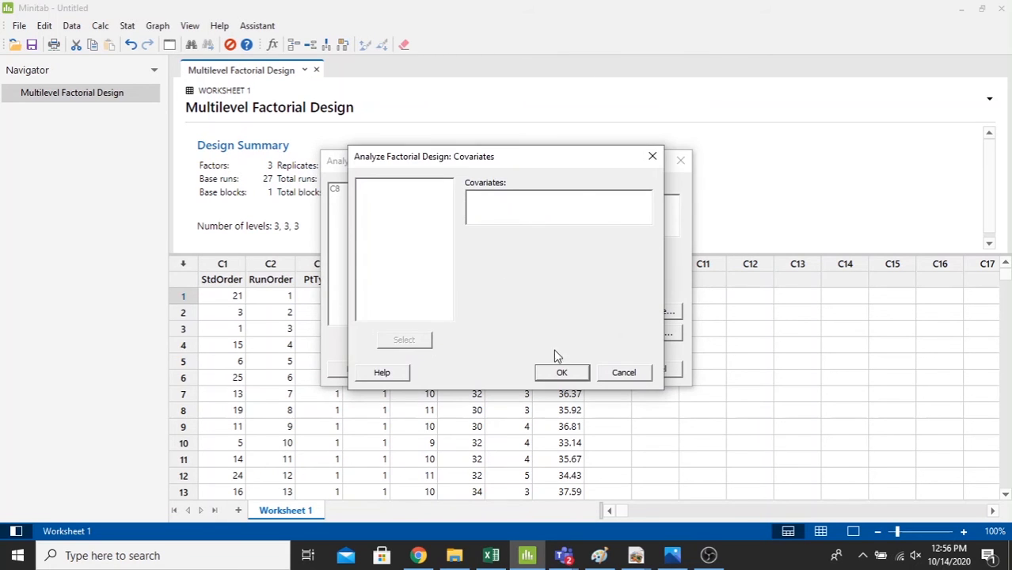
pyautogui.click(564, 373)
pyautogui.click(578, 315)
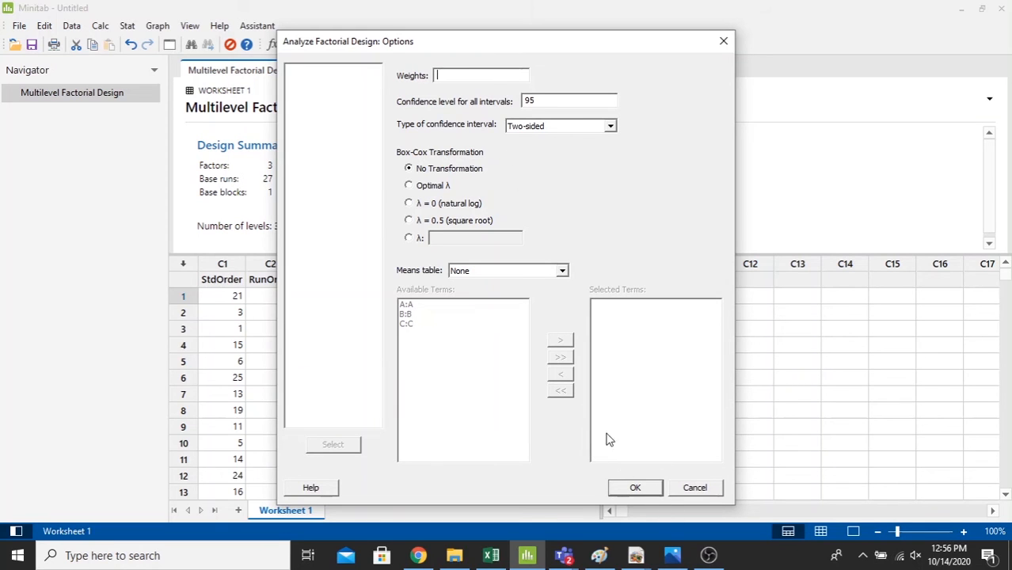
pyautogui.click(635, 488)
pyautogui.click(646, 315)
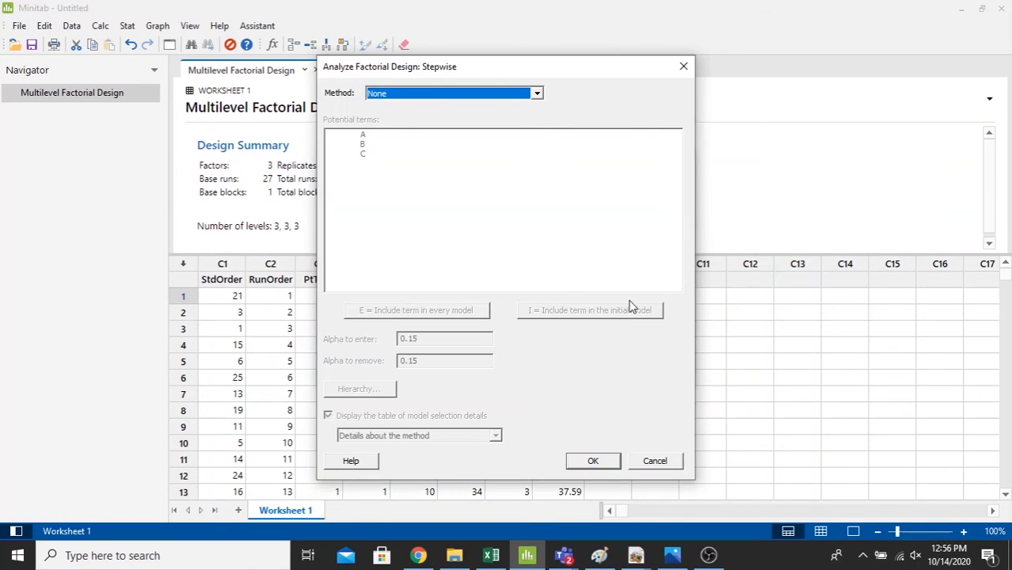
pyautogui.click(597, 468)
# - Choose four-in-one residual plots and enable residuals versus variables with Current, Time and Force highlighted, and accept the analysis graphs
pyautogui.click(537, 334)
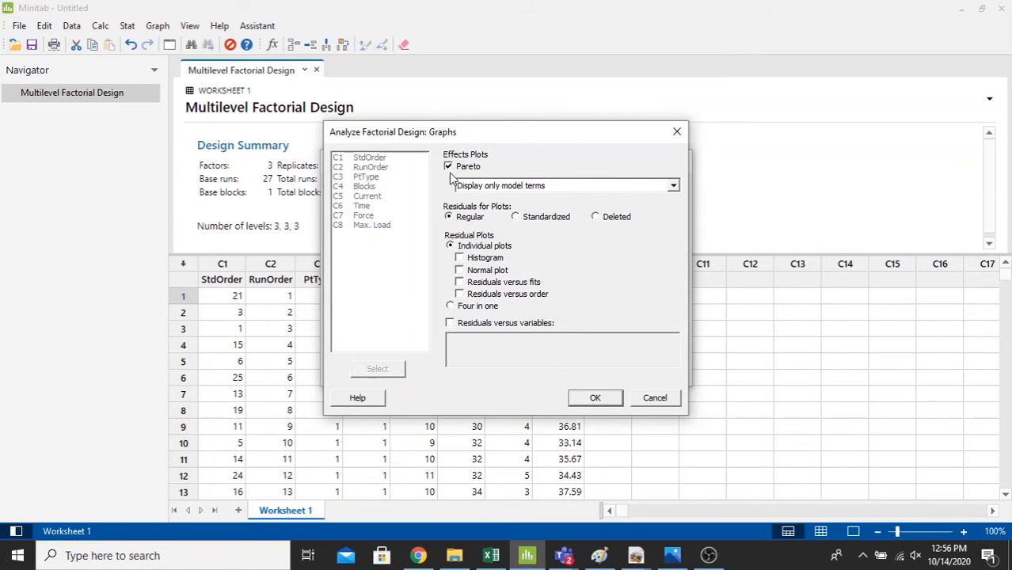
pyautogui.click(477, 306)
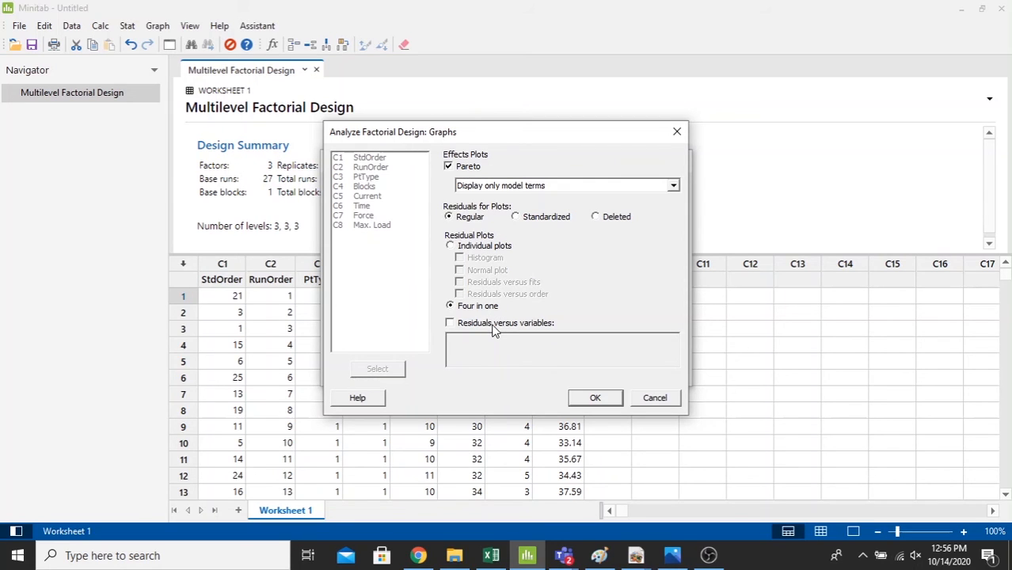
pyautogui.click(493, 324)
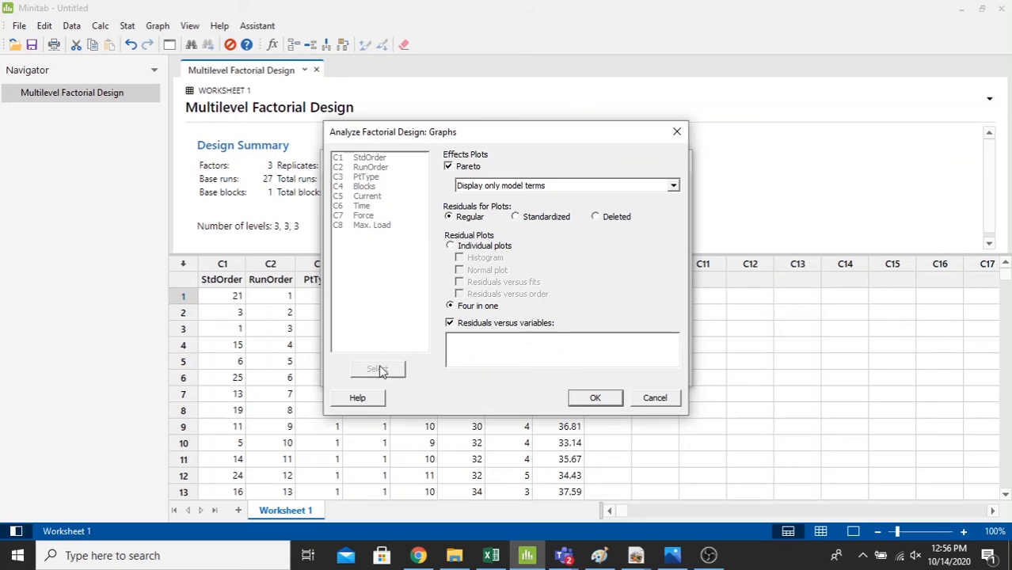
pyautogui.click(467, 350)
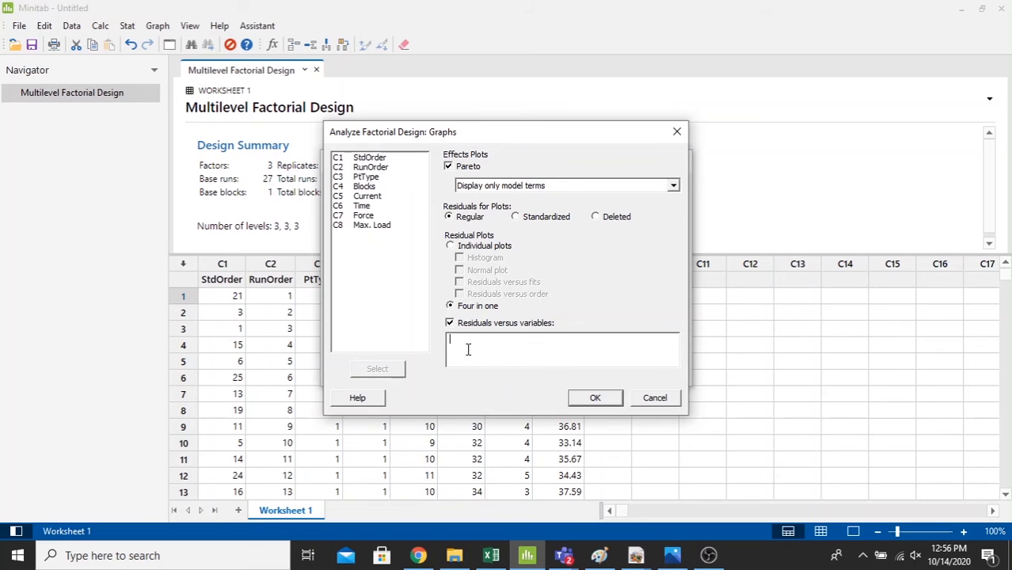
pyautogui.click(373, 197)
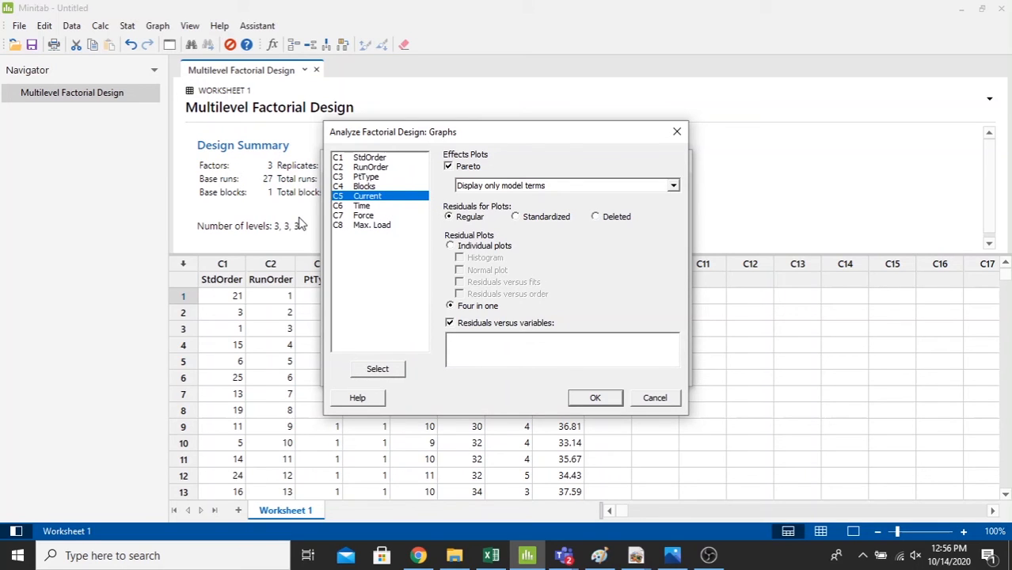
pyautogui.hotkey('shift', 'Down')
pyautogui.hotkey('shift', 'Down')
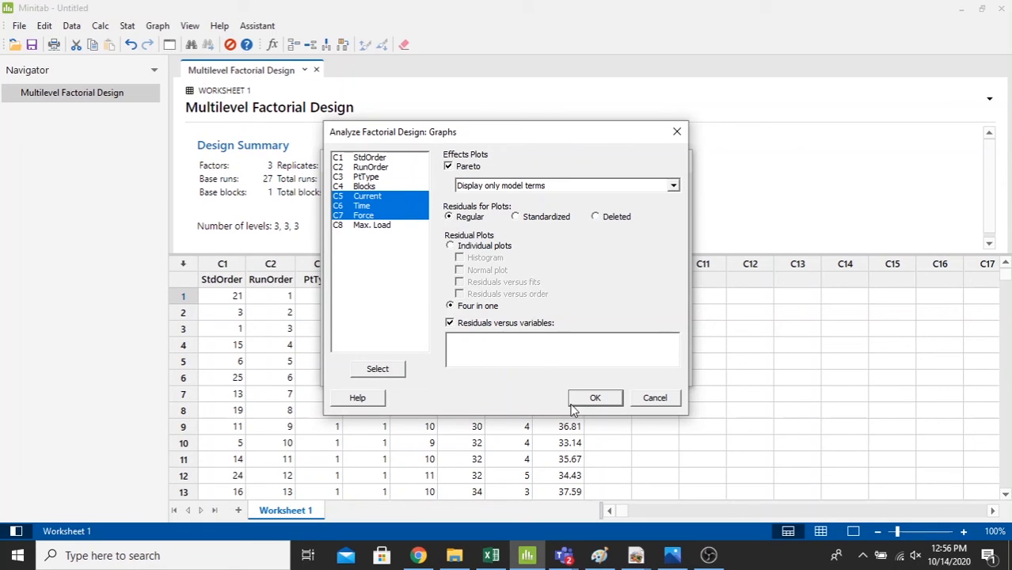
pyautogui.click(596, 398)
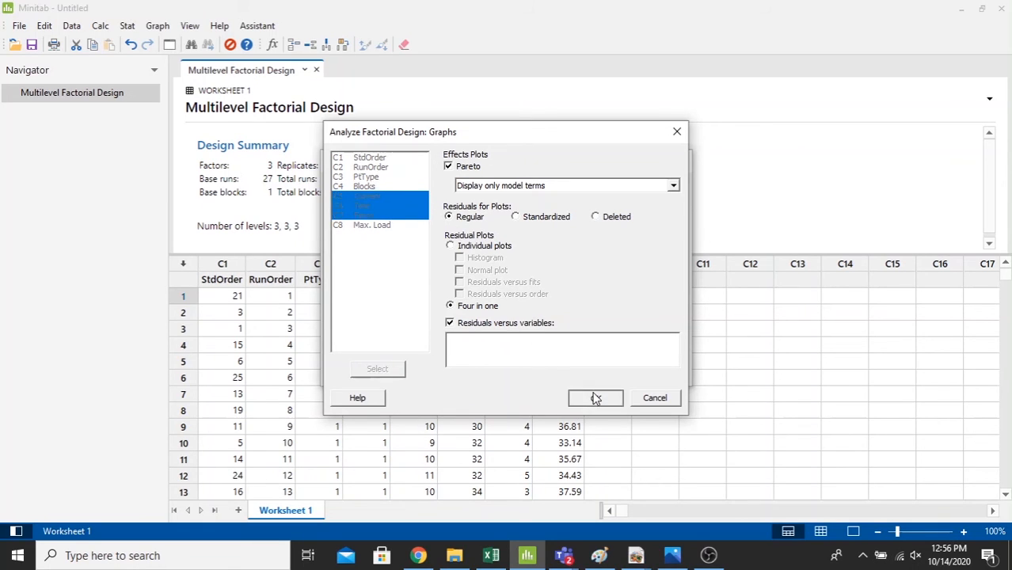
# - Keep the default result tables, store the fits and residuals, and run the factorial analysis
pyautogui.click(591, 333)
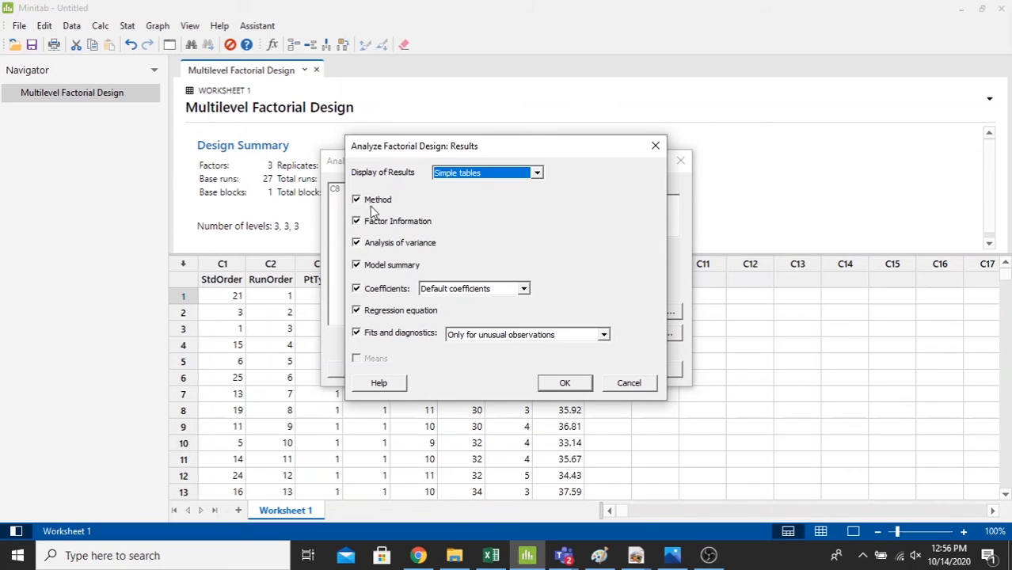
pyautogui.click(565, 383)
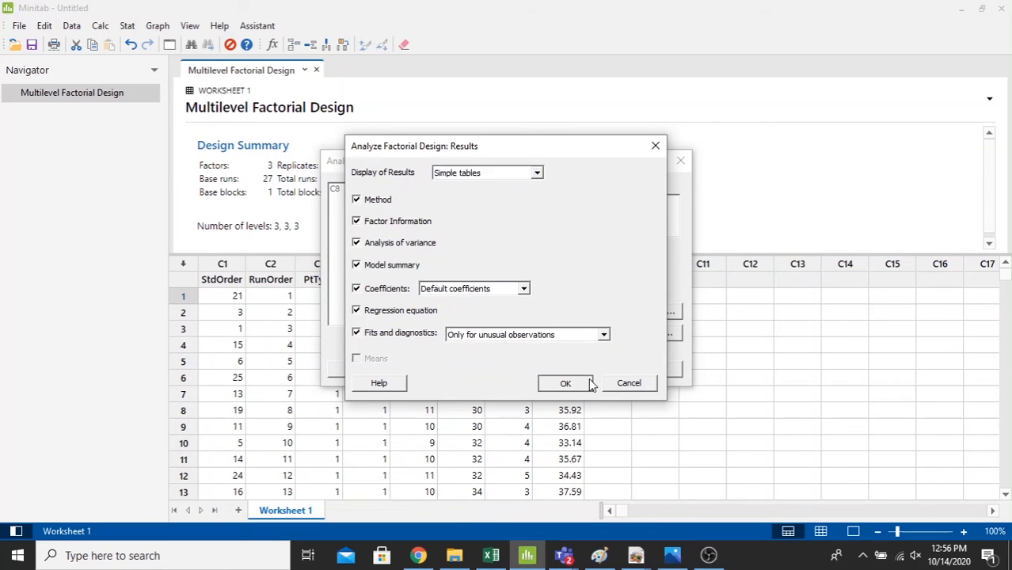
pyautogui.click(651, 339)
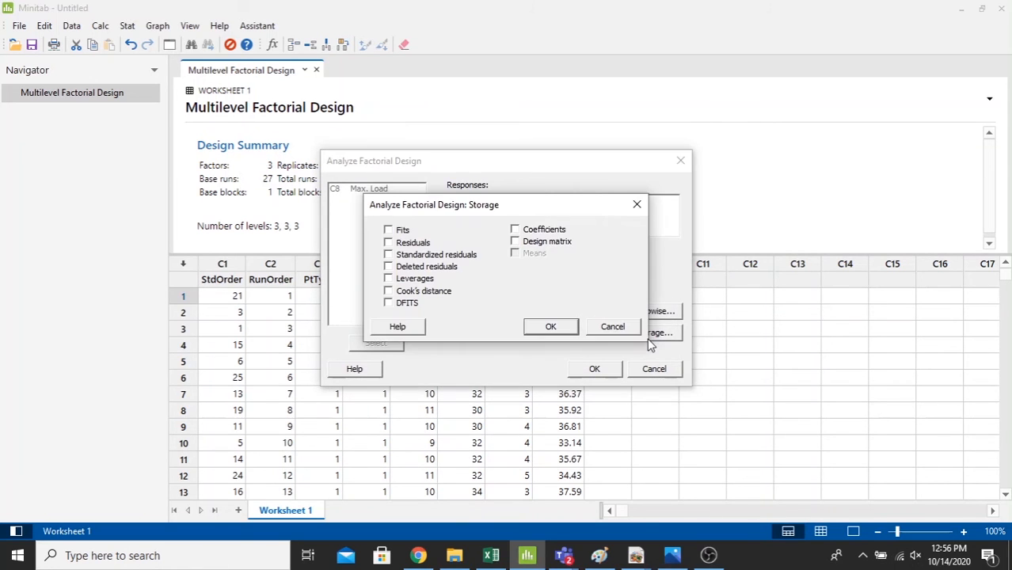
pyautogui.click(389, 231)
pyautogui.click(555, 327)
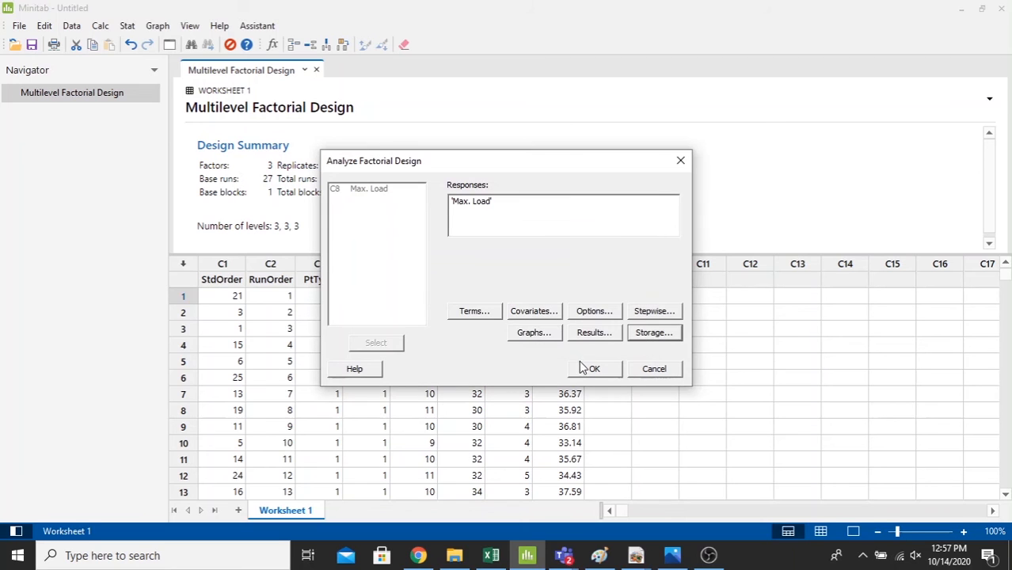
pyautogui.click(594, 370)
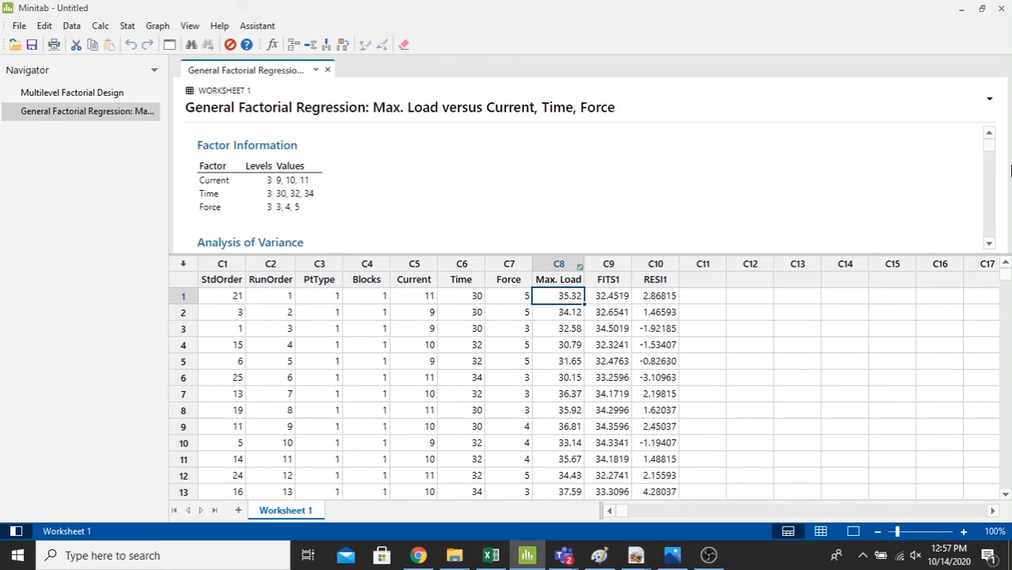
# - Enlarge the output area and examine the analysis of variance, regression equation, Pareto chart and residual plots for Max. Load
pyautogui.moveTo(841, 253); pyautogui.dragTo(842, 386)
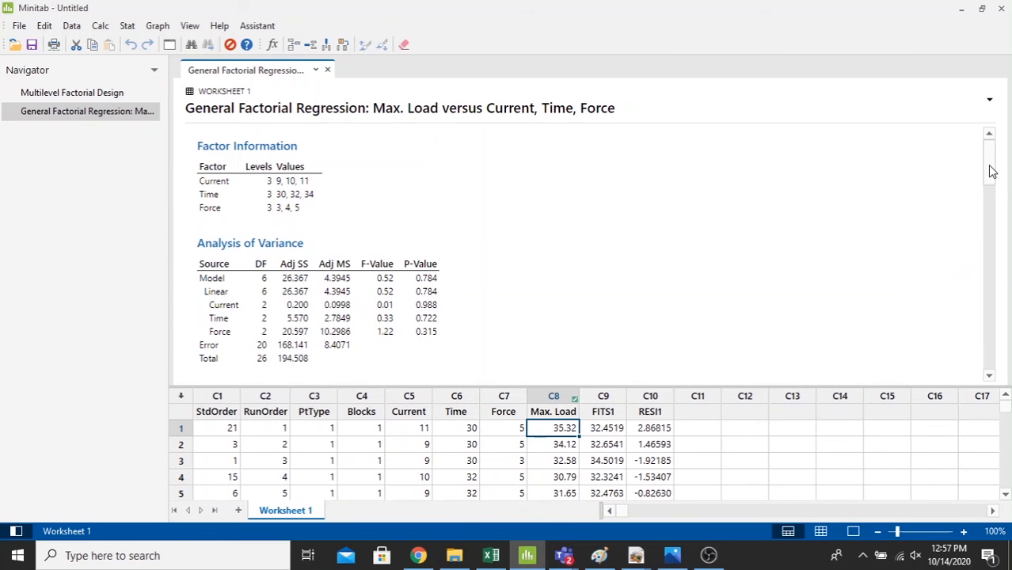
pyautogui.moveTo(994, 172); pyautogui.dragTo(973, 159)
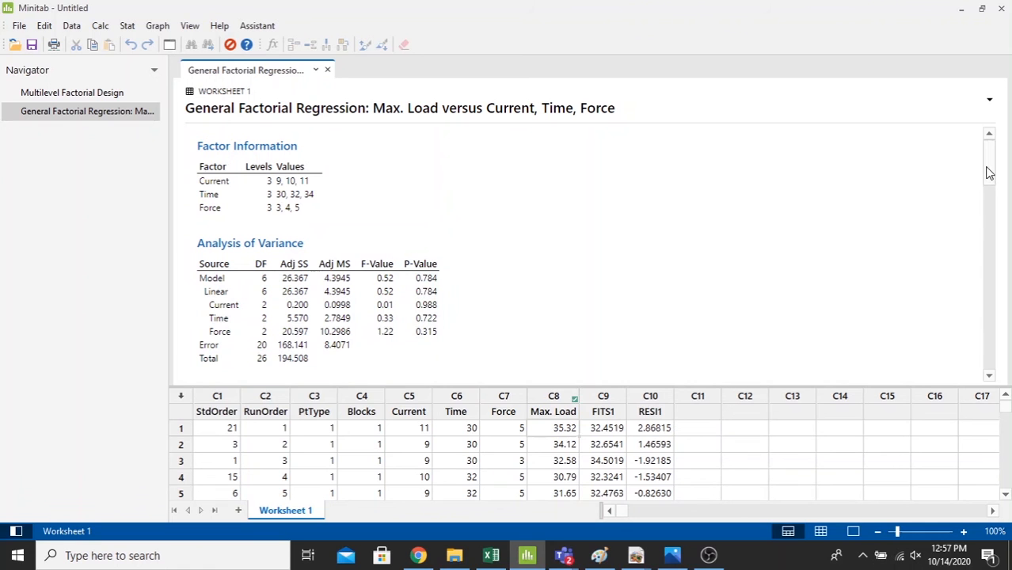
pyautogui.moveTo(989, 172); pyautogui.dragTo(995, 252)
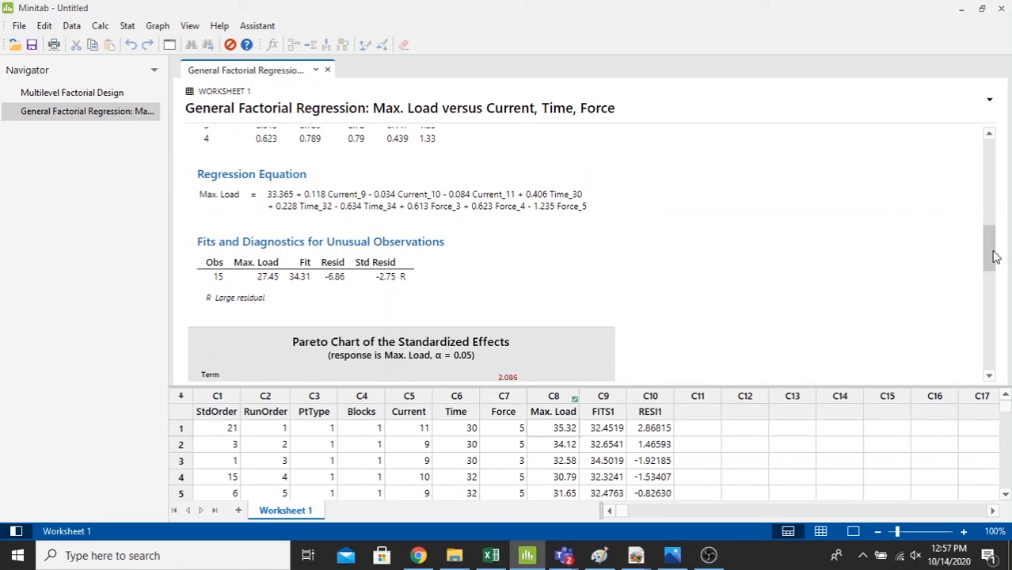
pyautogui.moveTo(994, 255); pyautogui.dragTo(1006, 289)
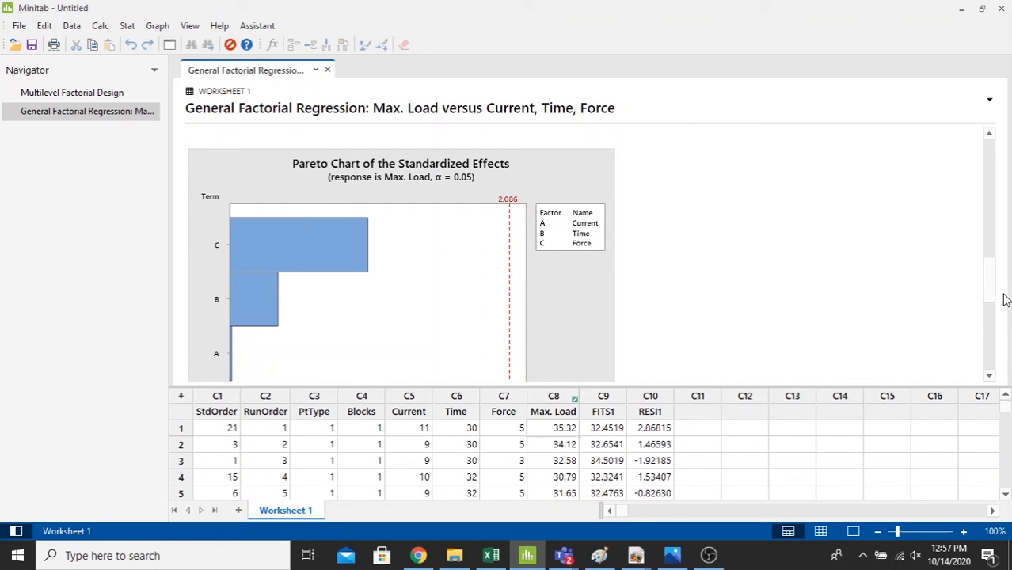
pyautogui.moveTo(994, 296); pyautogui.dragTo(1009, 352)
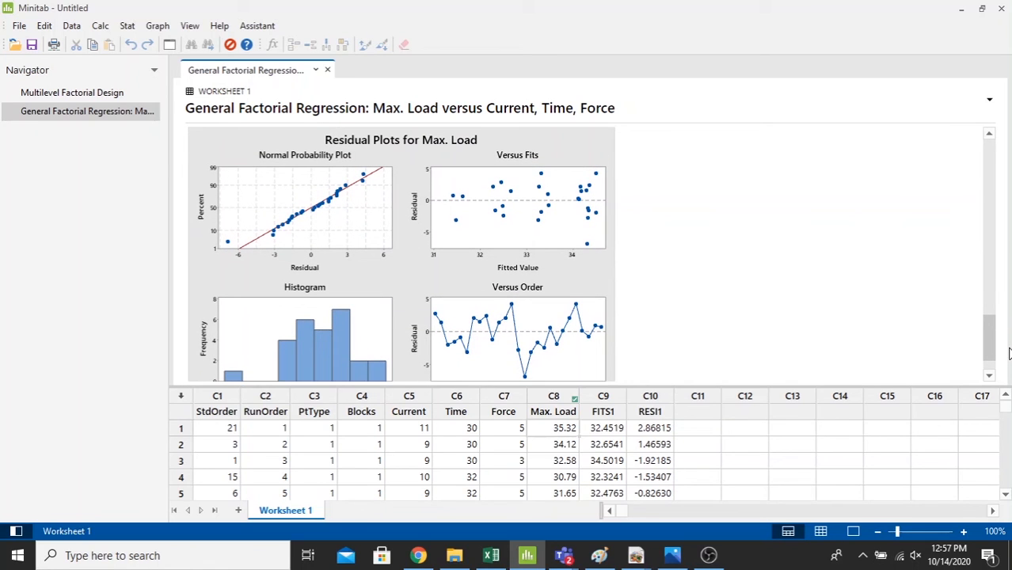
pyautogui.moveTo(1010, 354); pyautogui.dragTo(1010, 357)
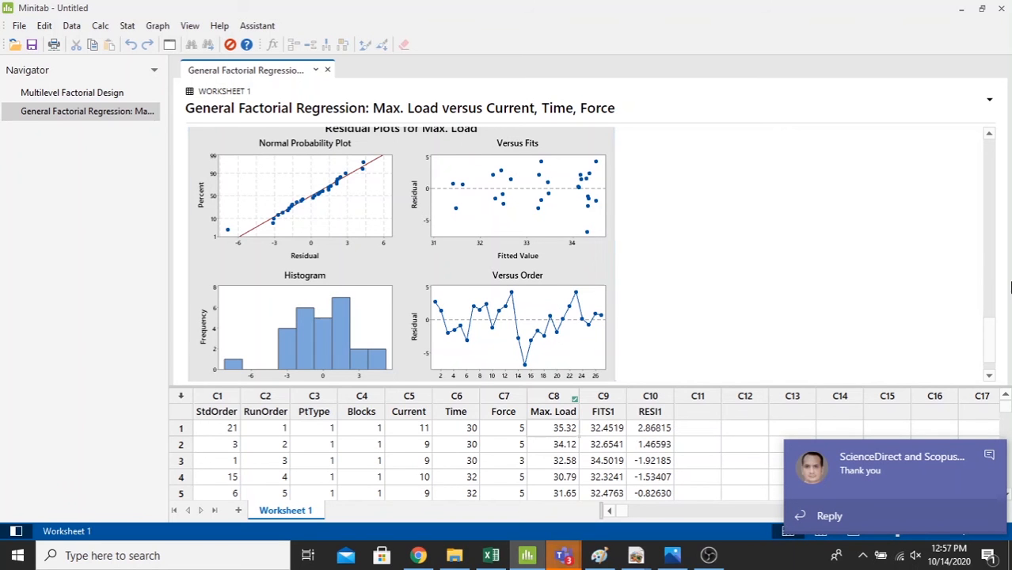
pyautogui.moveTo(995, 345); pyautogui.dragTo(1006, 147)
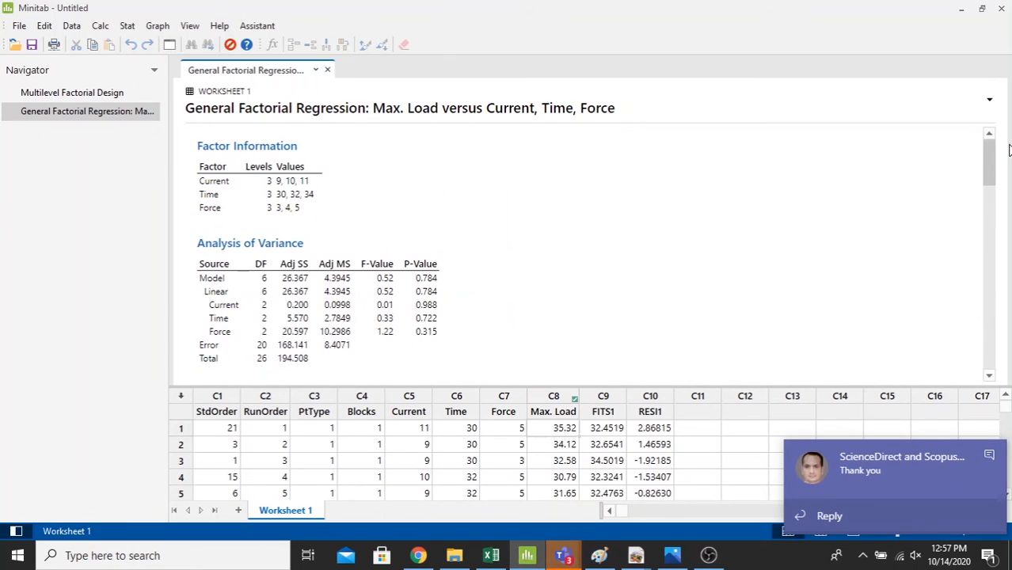
# - Start Factorial Plots for the Max. Load response with Current, Time and Force, and display all terms
pyautogui.click(129, 26)
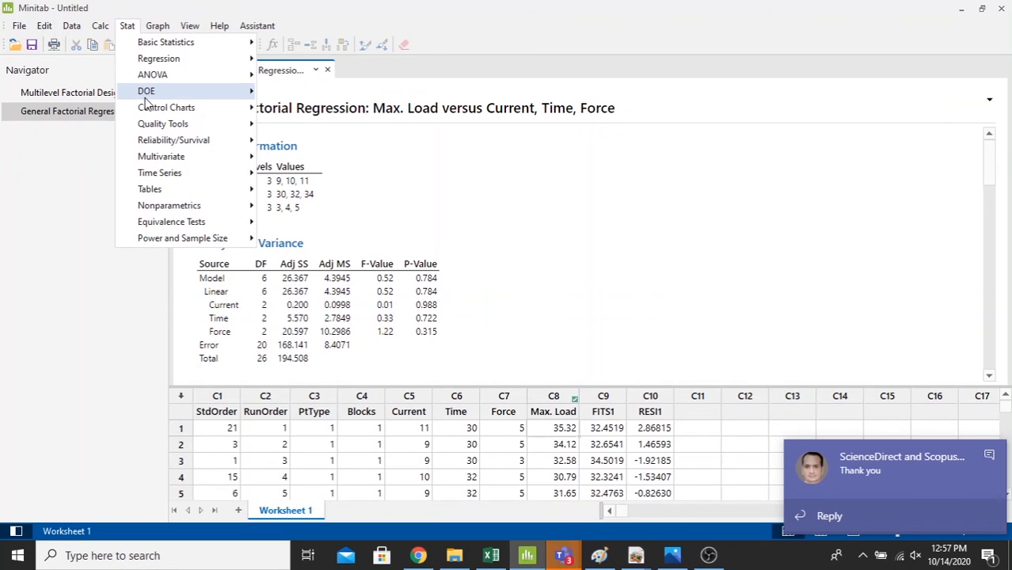
pyautogui.moveTo(145, 91)
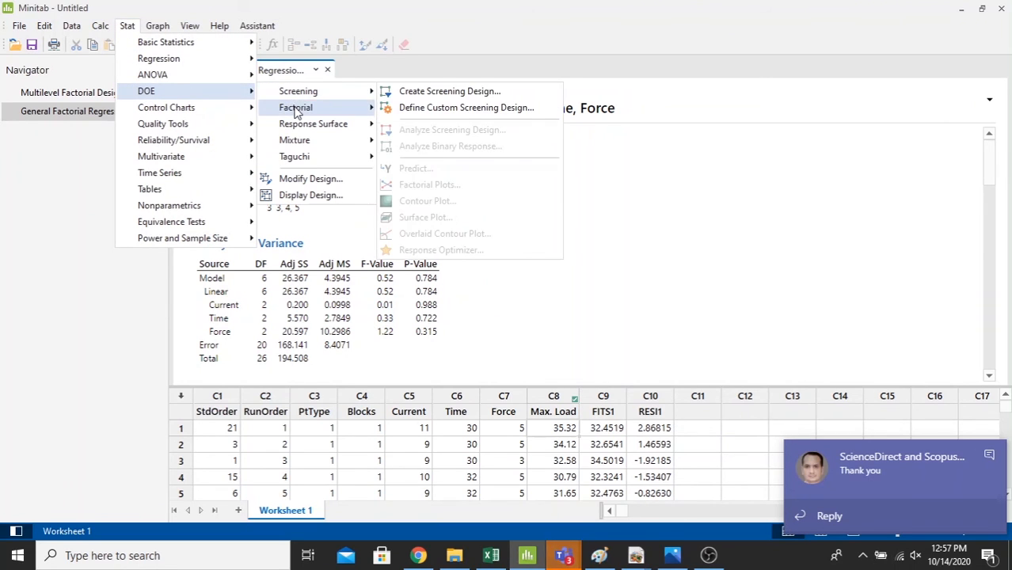
pyautogui.moveTo(289, 112)
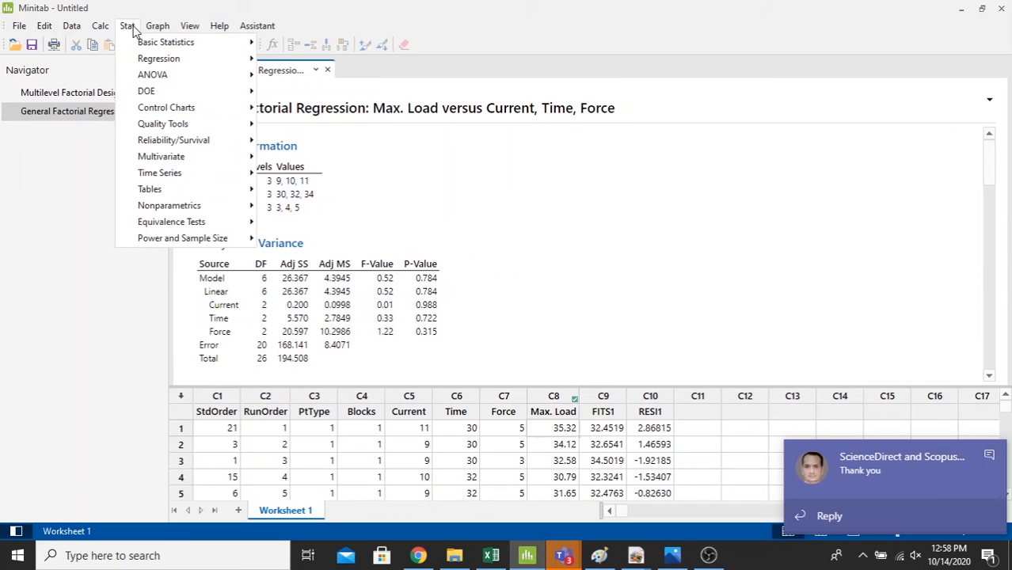
pyautogui.moveTo(149, 30)
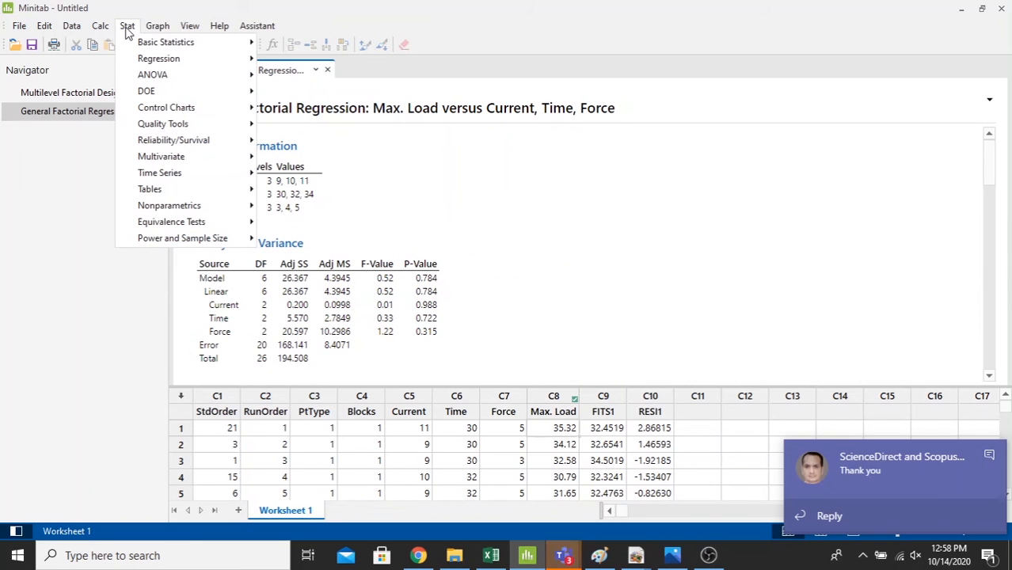
pyautogui.moveTo(217, 93)
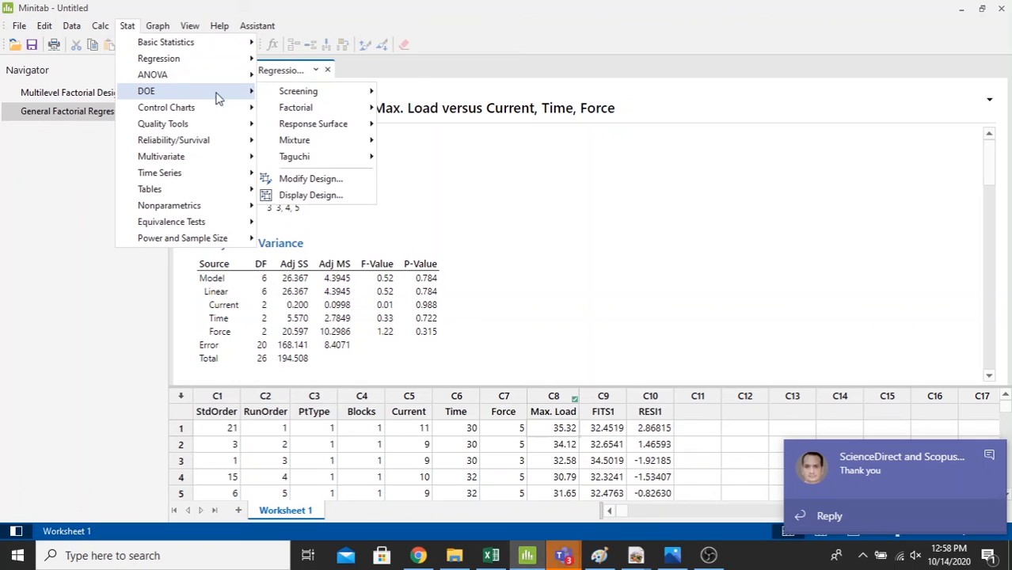
pyautogui.moveTo(297, 111)
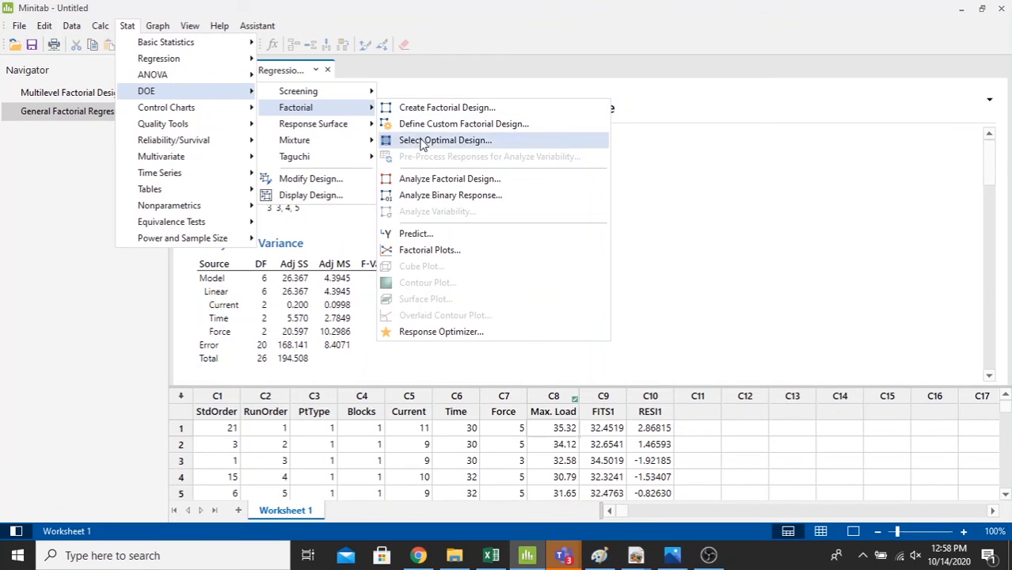
pyautogui.click(459, 251)
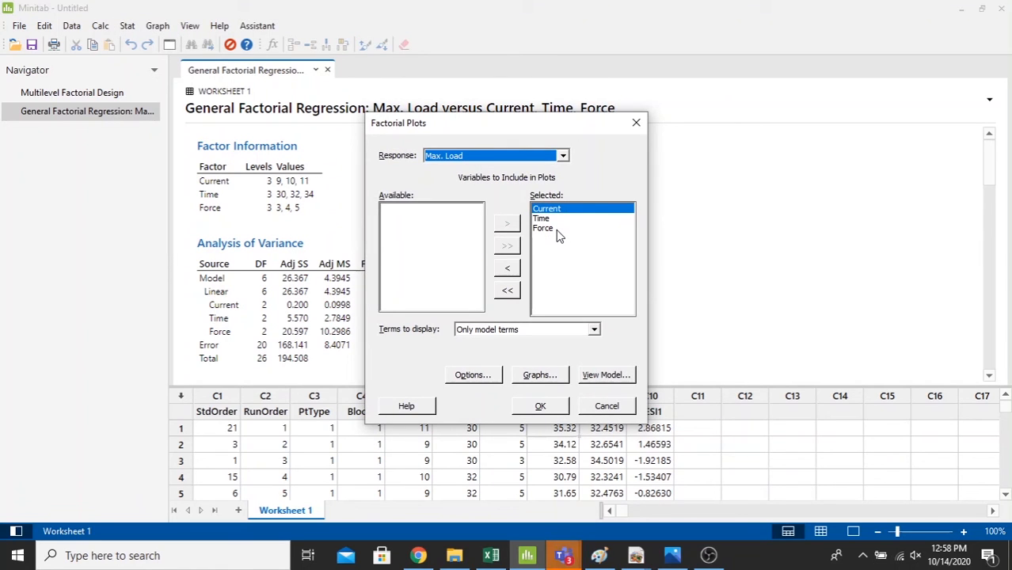
pyautogui.click(473, 330)
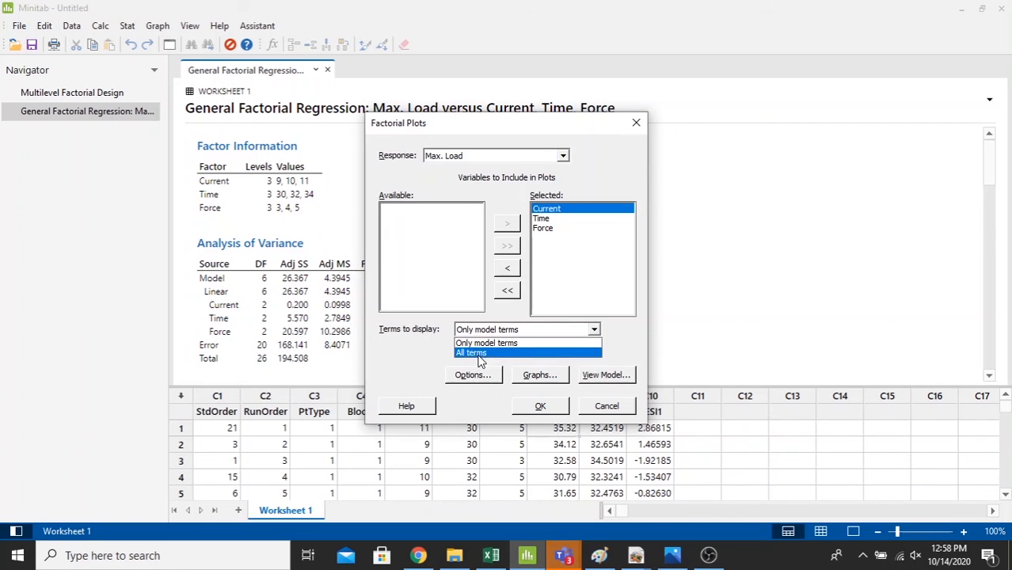
pyautogui.click(478, 351)
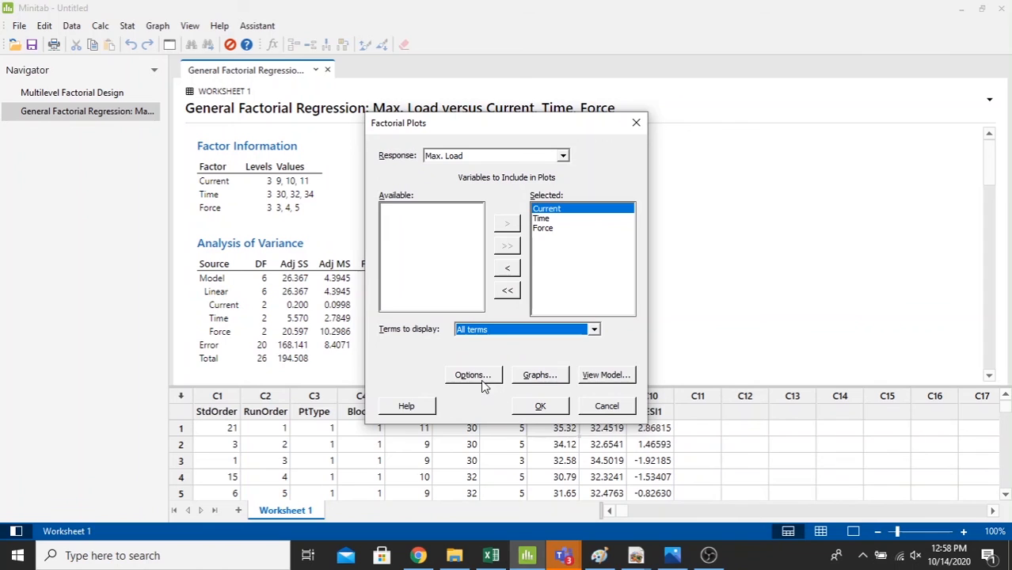
# - Keep the default plot options with the main effects plot and the interaction plot's lower left matrix, and generate the factorial plots
pyautogui.click(481, 377)
pyautogui.click(668, 297)
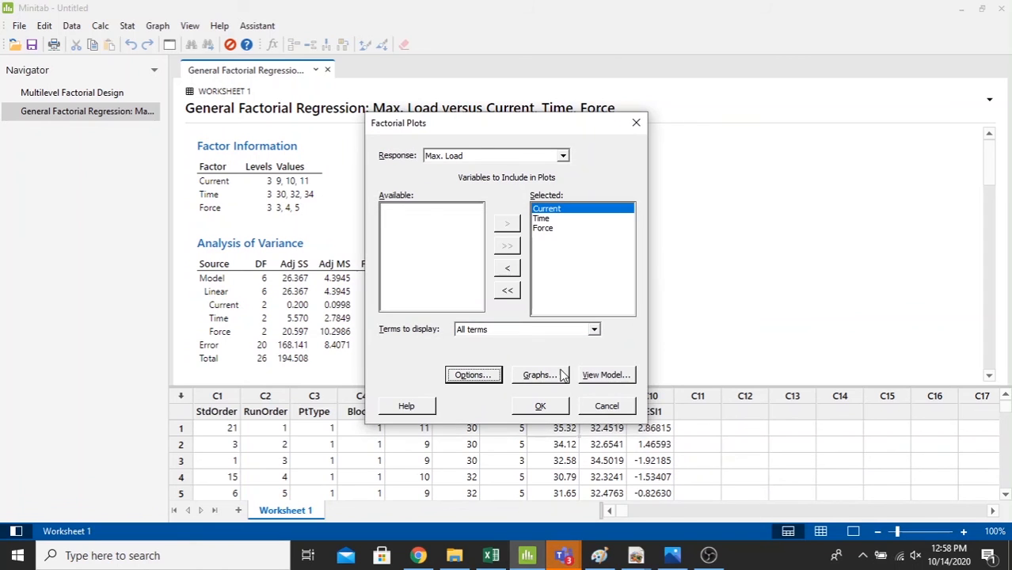
pyautogui.click(561, 376)
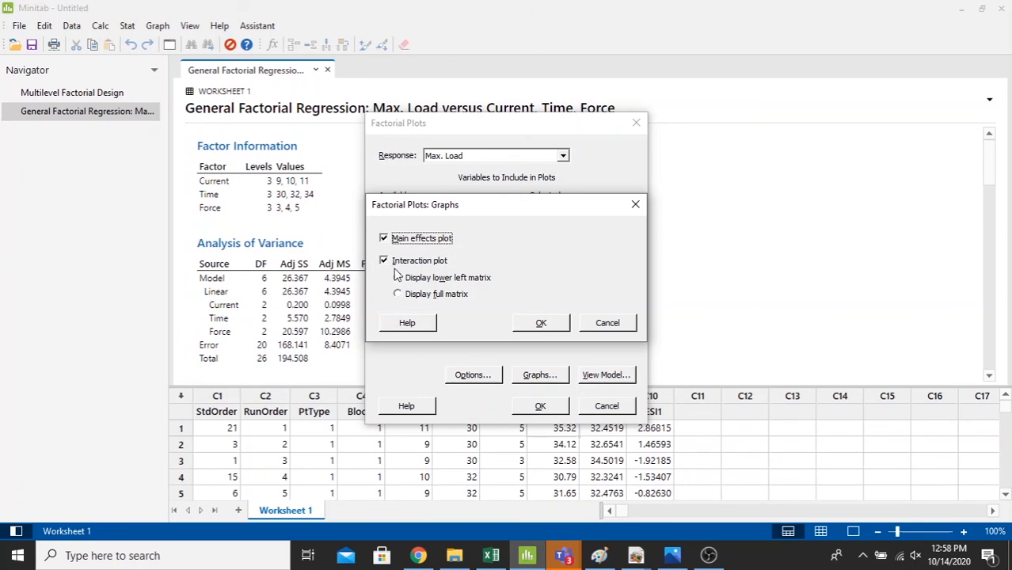
pyautogui.click(530, 321)
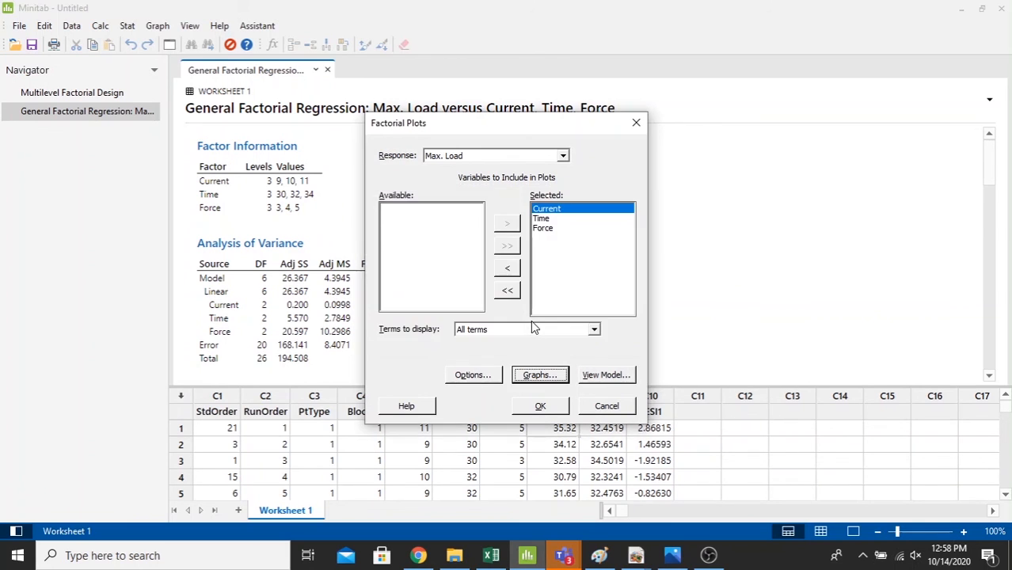
pyautogui.click(538, 407)
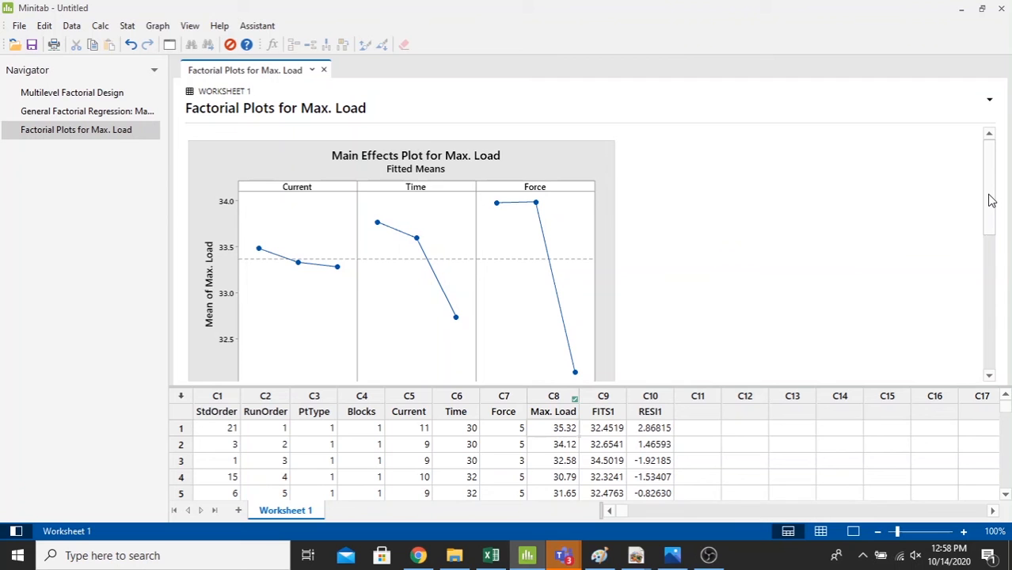
# - Examine the main effects plot and the interaction plot for Max. Load
pyautogui.moveTo(990, 195)
pyautogui.mouseDown()
pyautogui.moveTo(1010, 346)
pyautogui.moveTo(986, 172)
pyautogui.moveTo(1004, 214)
pyautogui.moveTo(997, 183)
pyautogui.moveTo(990, 211)
pyautogui.moveTo(989, 185)
pyautogui.moveTo(991, 219)
pyautogui.moveTo(983, 179)
pyautogui.moveTo(1001, 256)
pyautogui.moveTo(988, 180)
pyautogui.mouseUp()
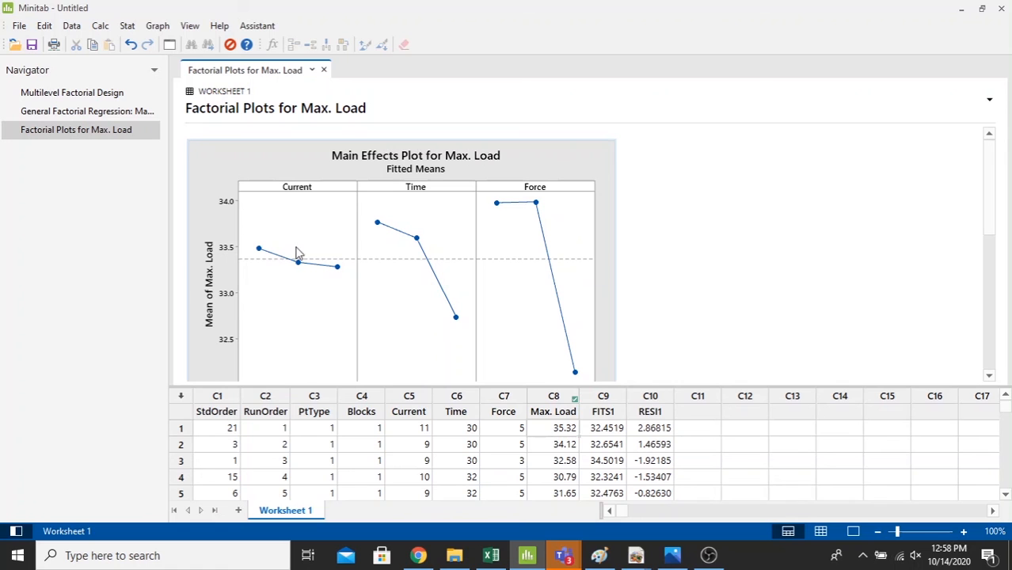
pyautogui.moveTo(995, 215); pyautogui.dragTo(1009, 333)
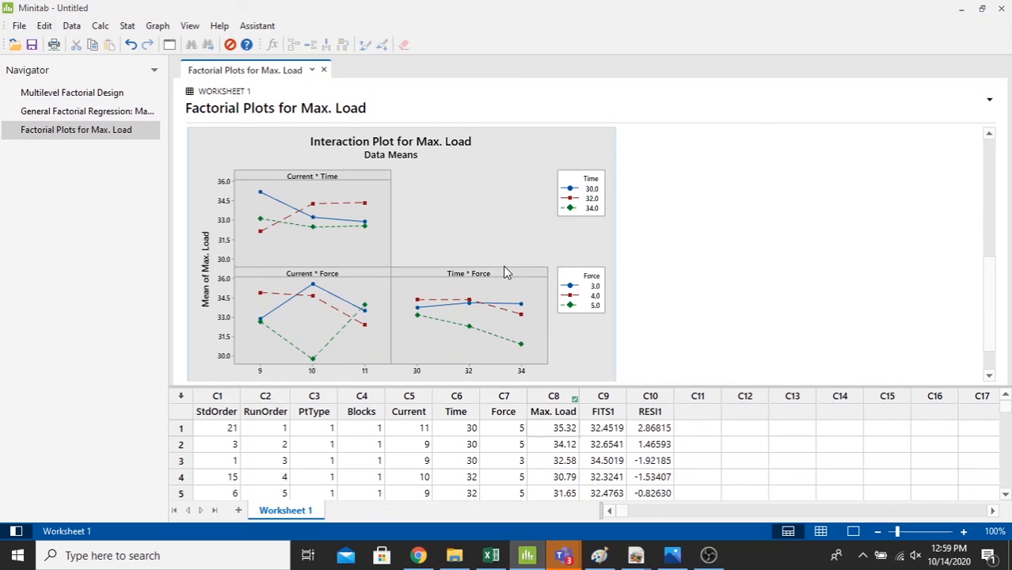
pyautogui.moveTo(994, 290); pyautogui.dragTo(1010, 154)
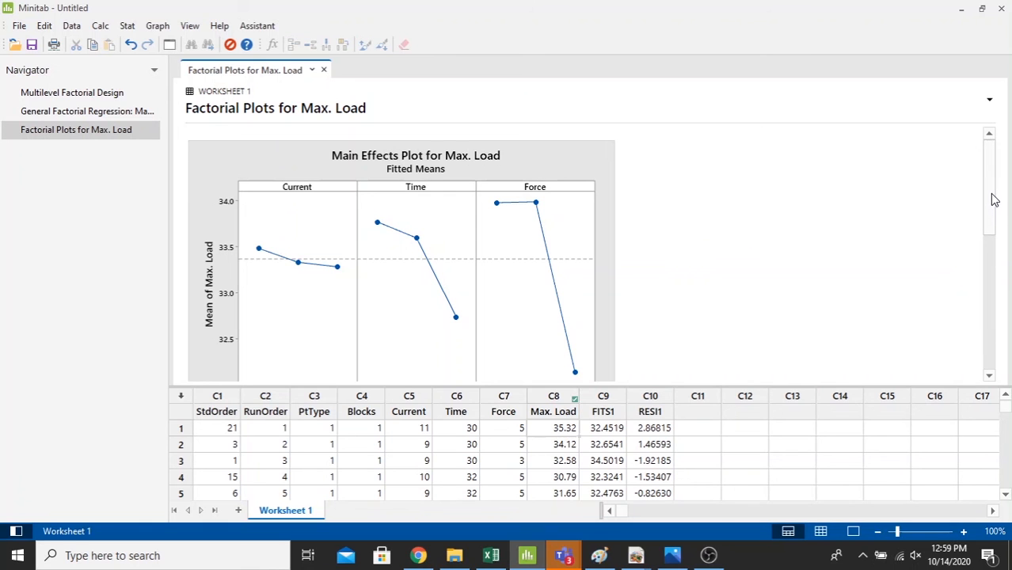
pyautogui.moveTo(995, 199); pyautogui.dragTo(979, 171)
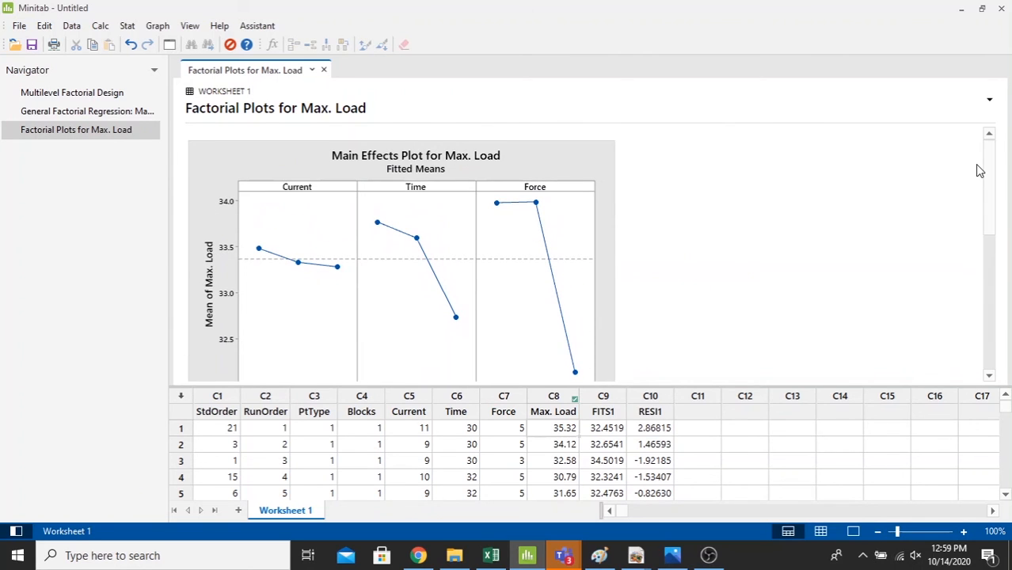